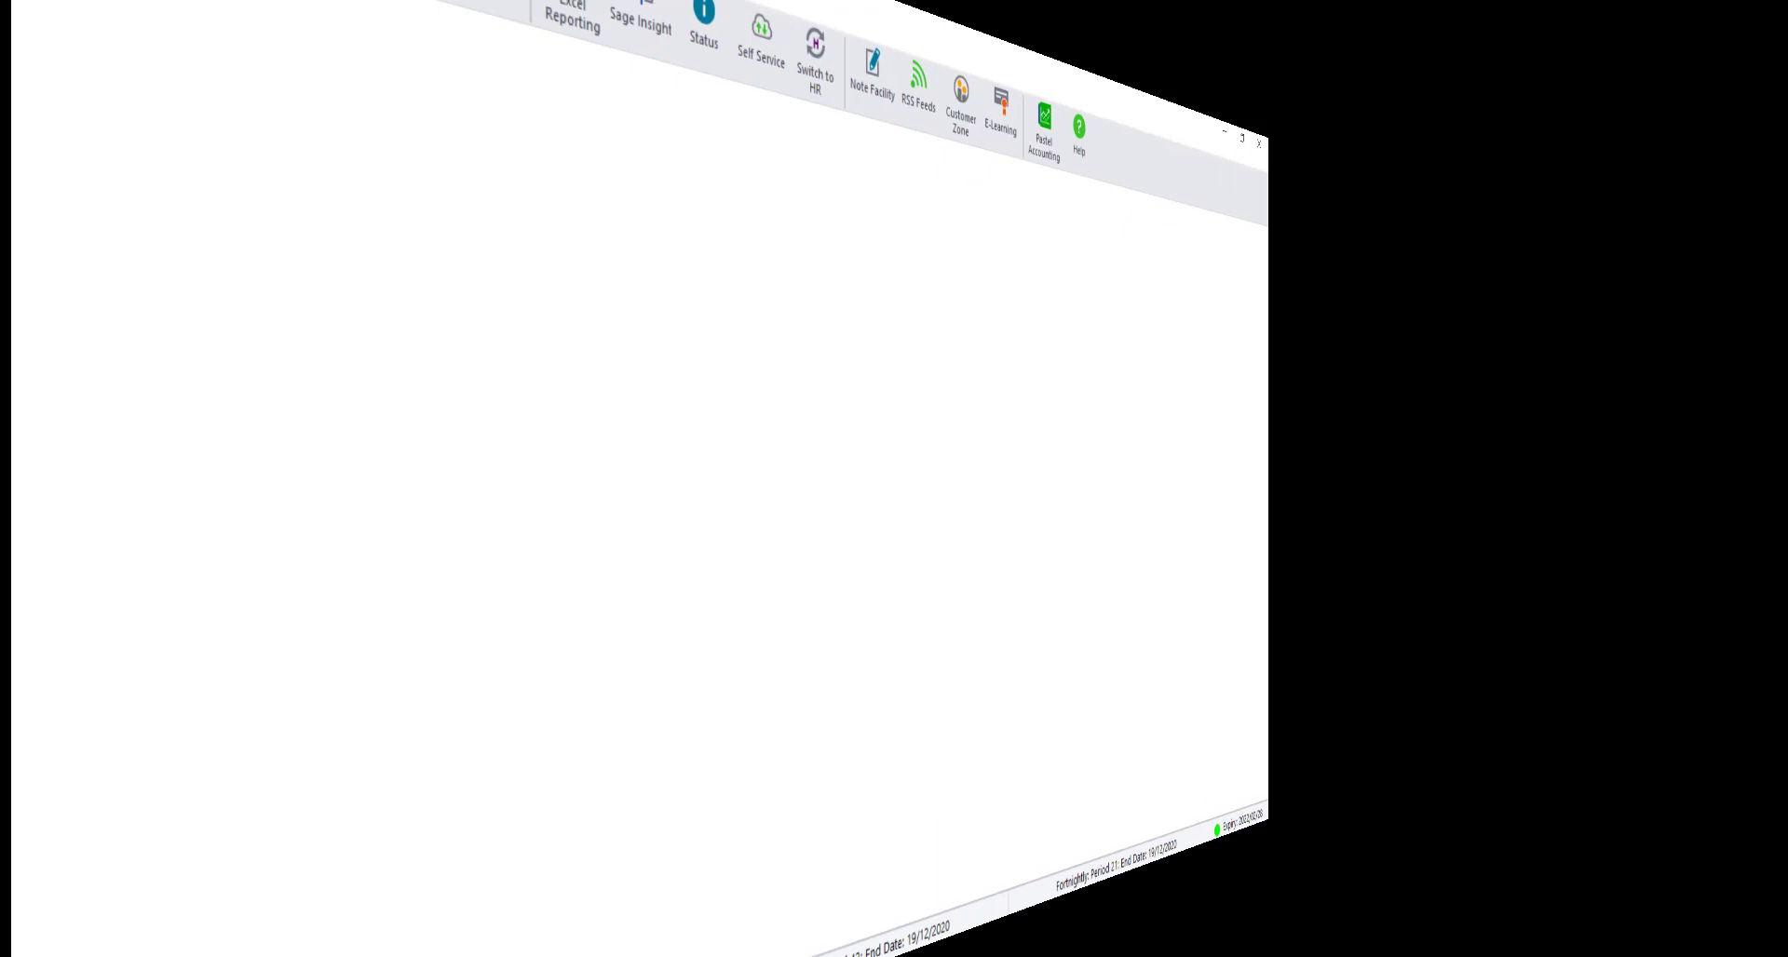
- Open the Process menu to reach payslip processing for weekly employee 014
click(124, 37)
- Open Process Payslips and view employee 014's Income transactions, selecting Shifts Worked 5009 (YTD 10.00)
click(137, 66)
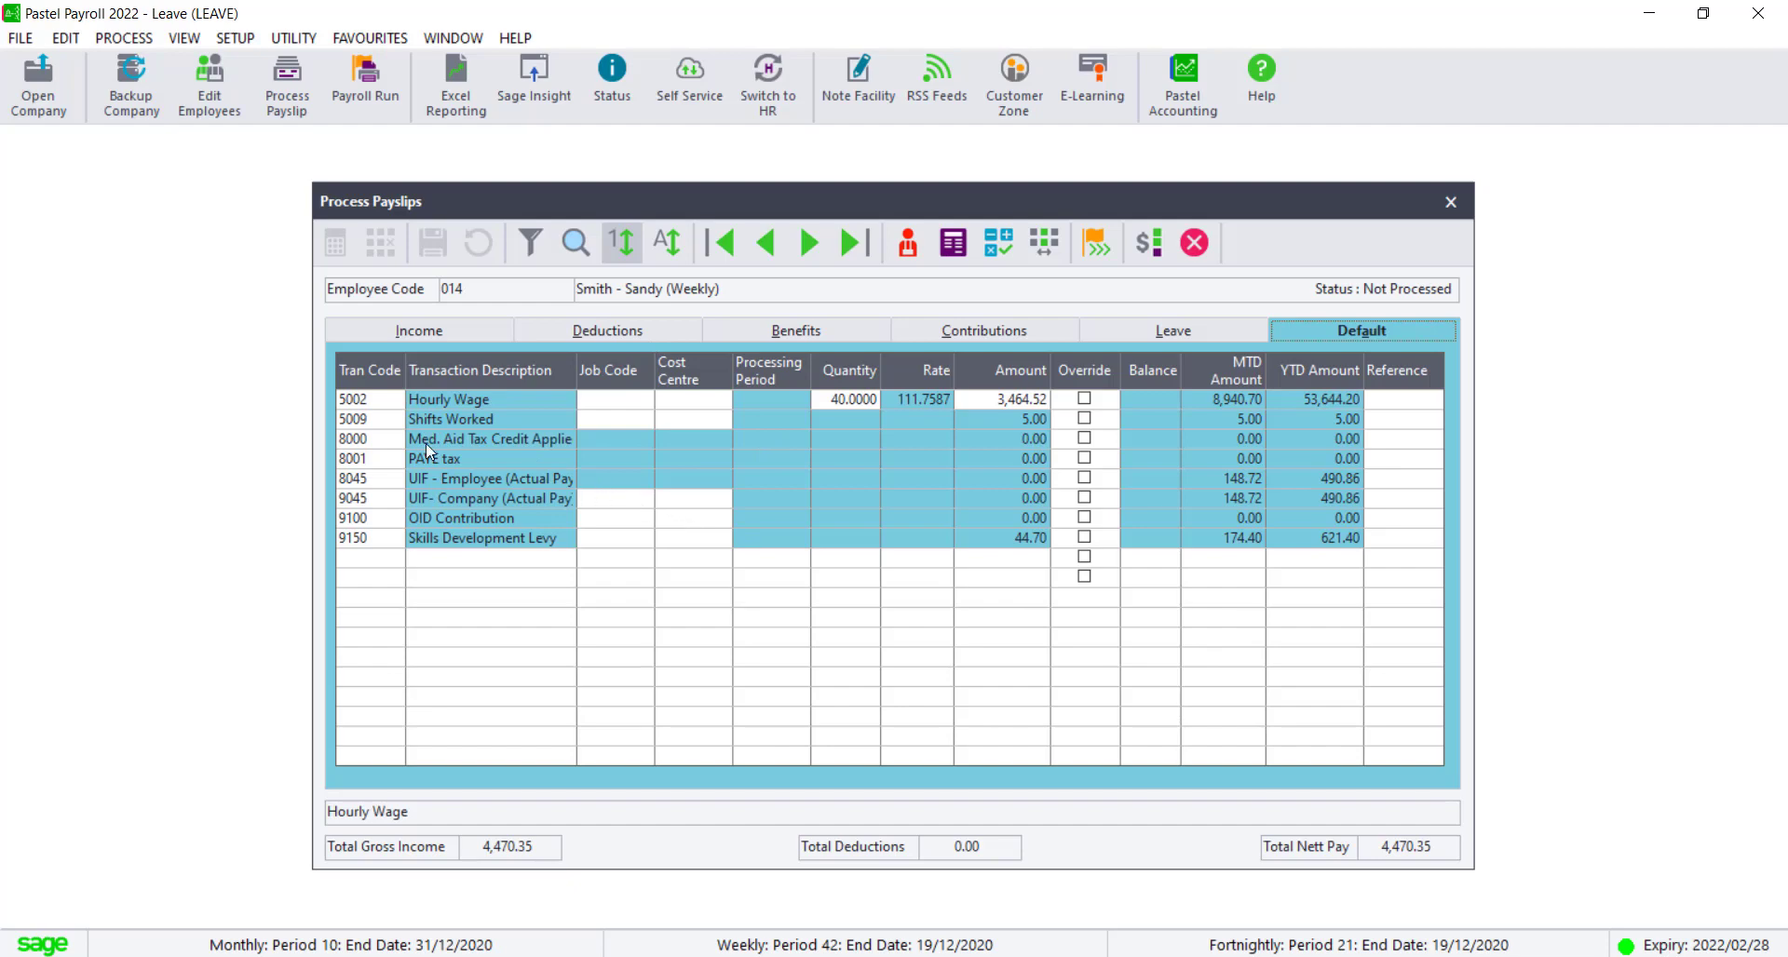
click(360, 424)
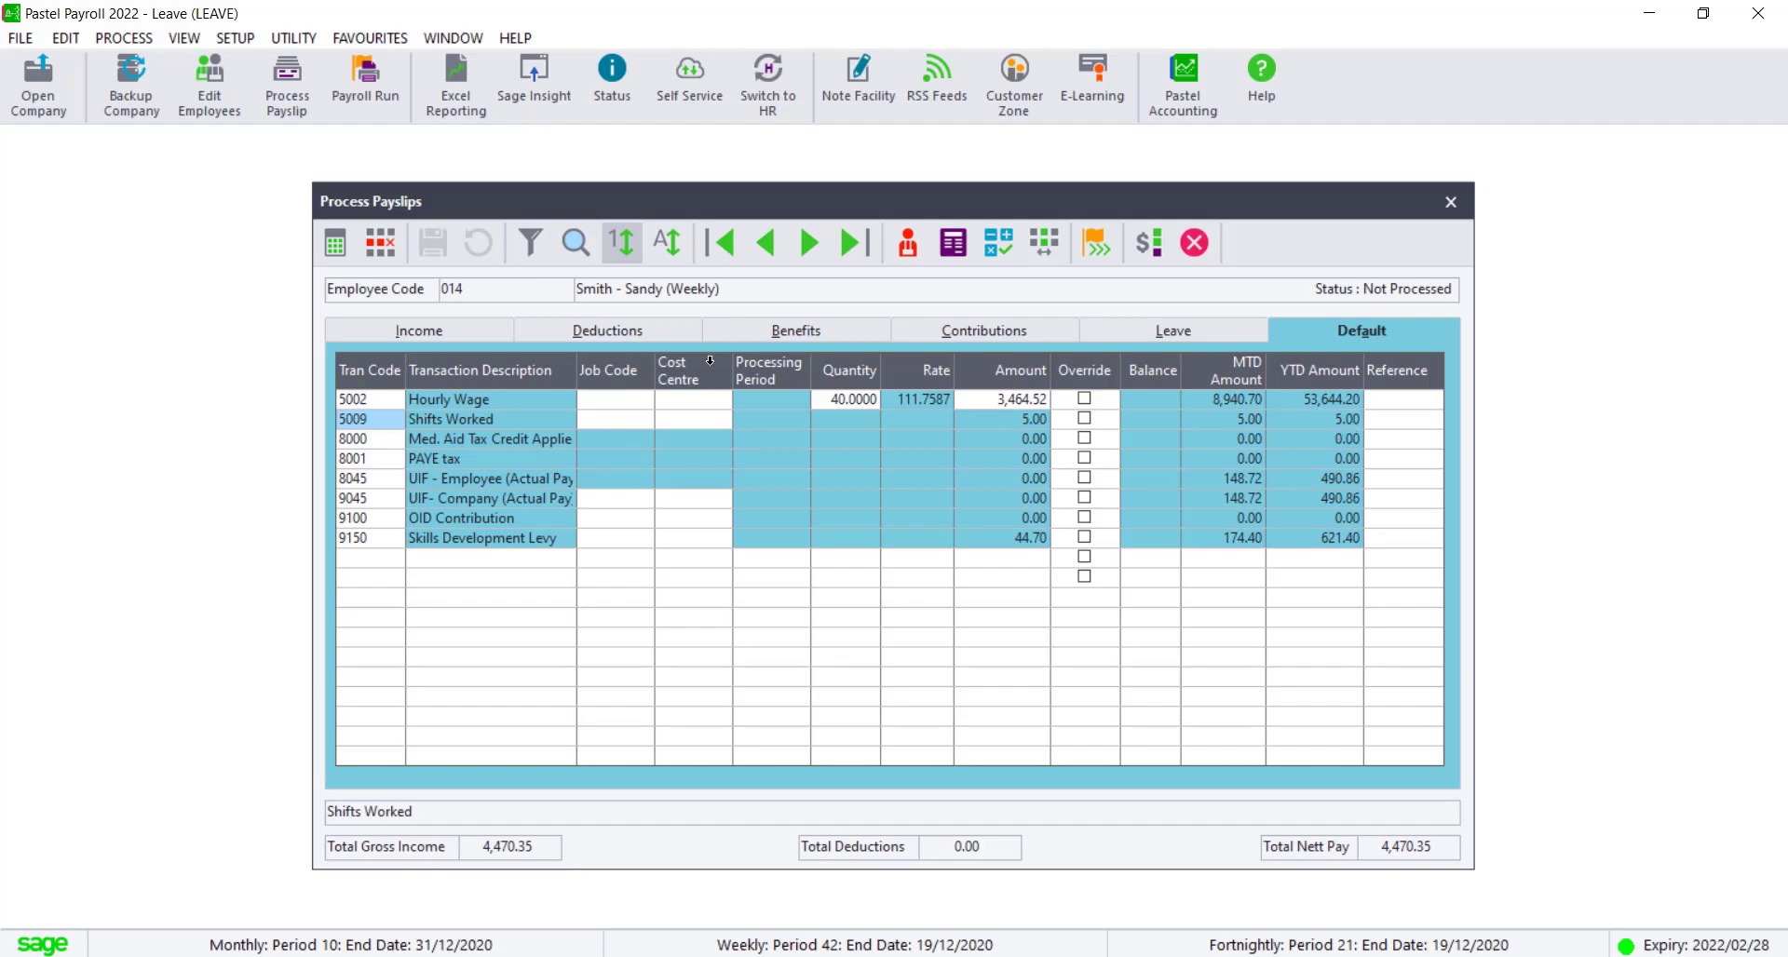
click(422, 332)
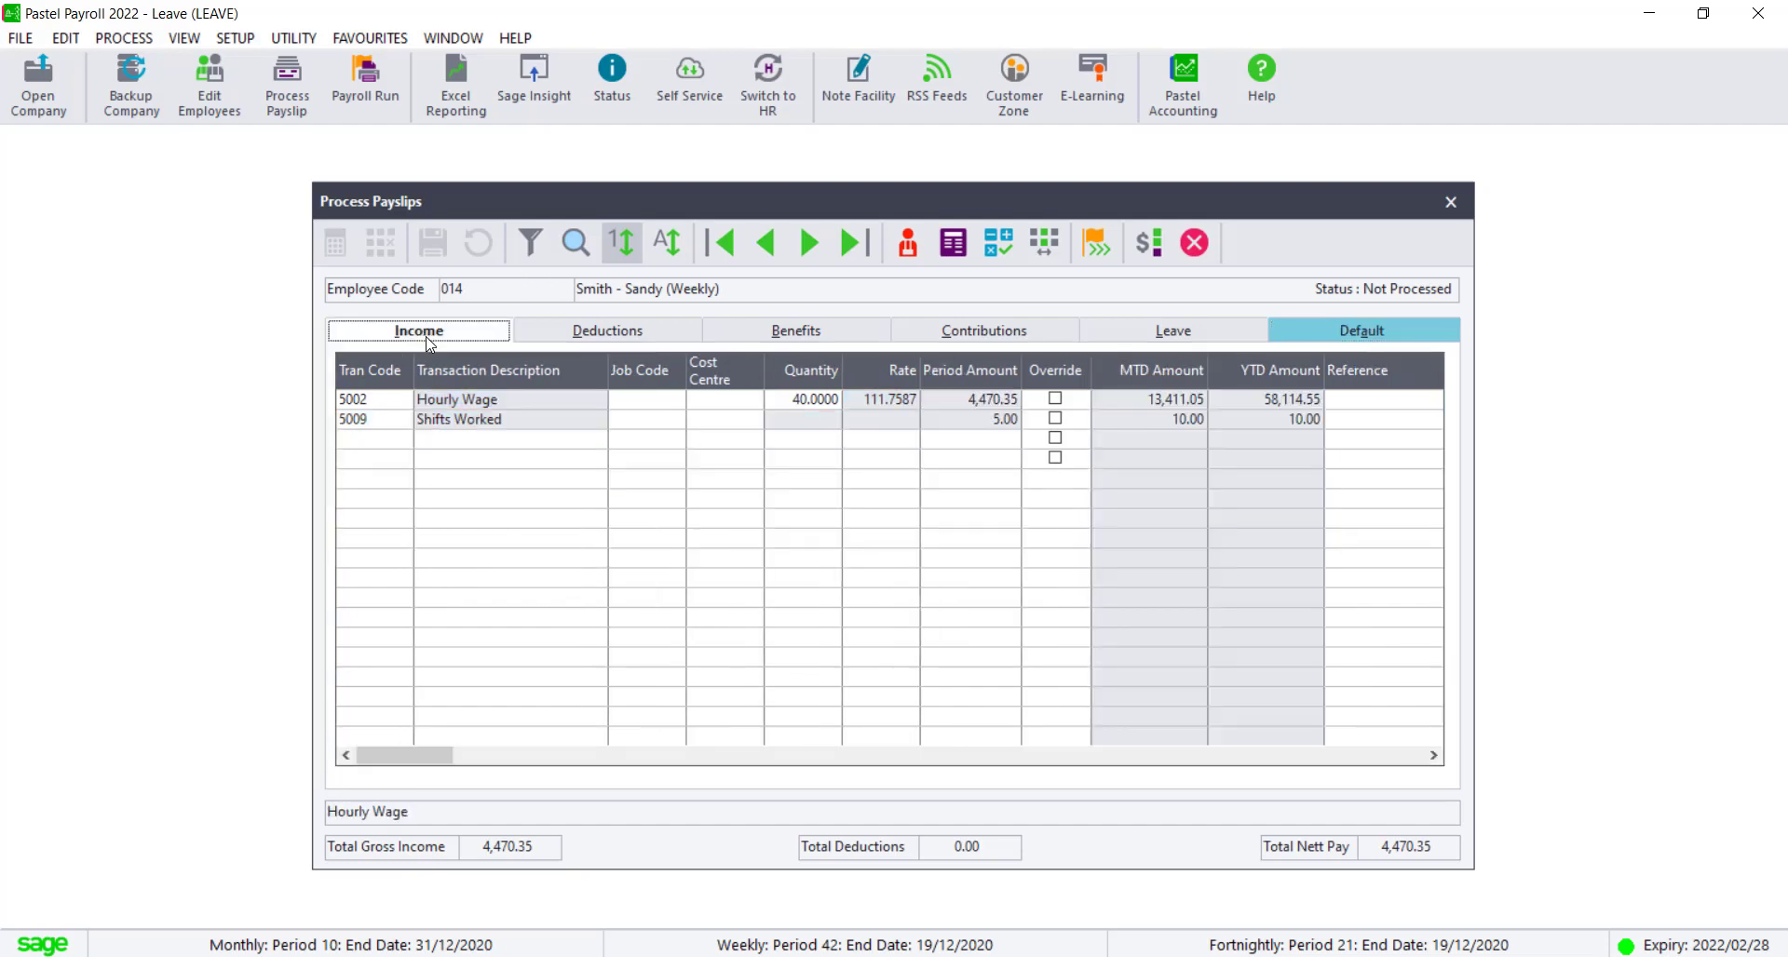
click(365, 423)
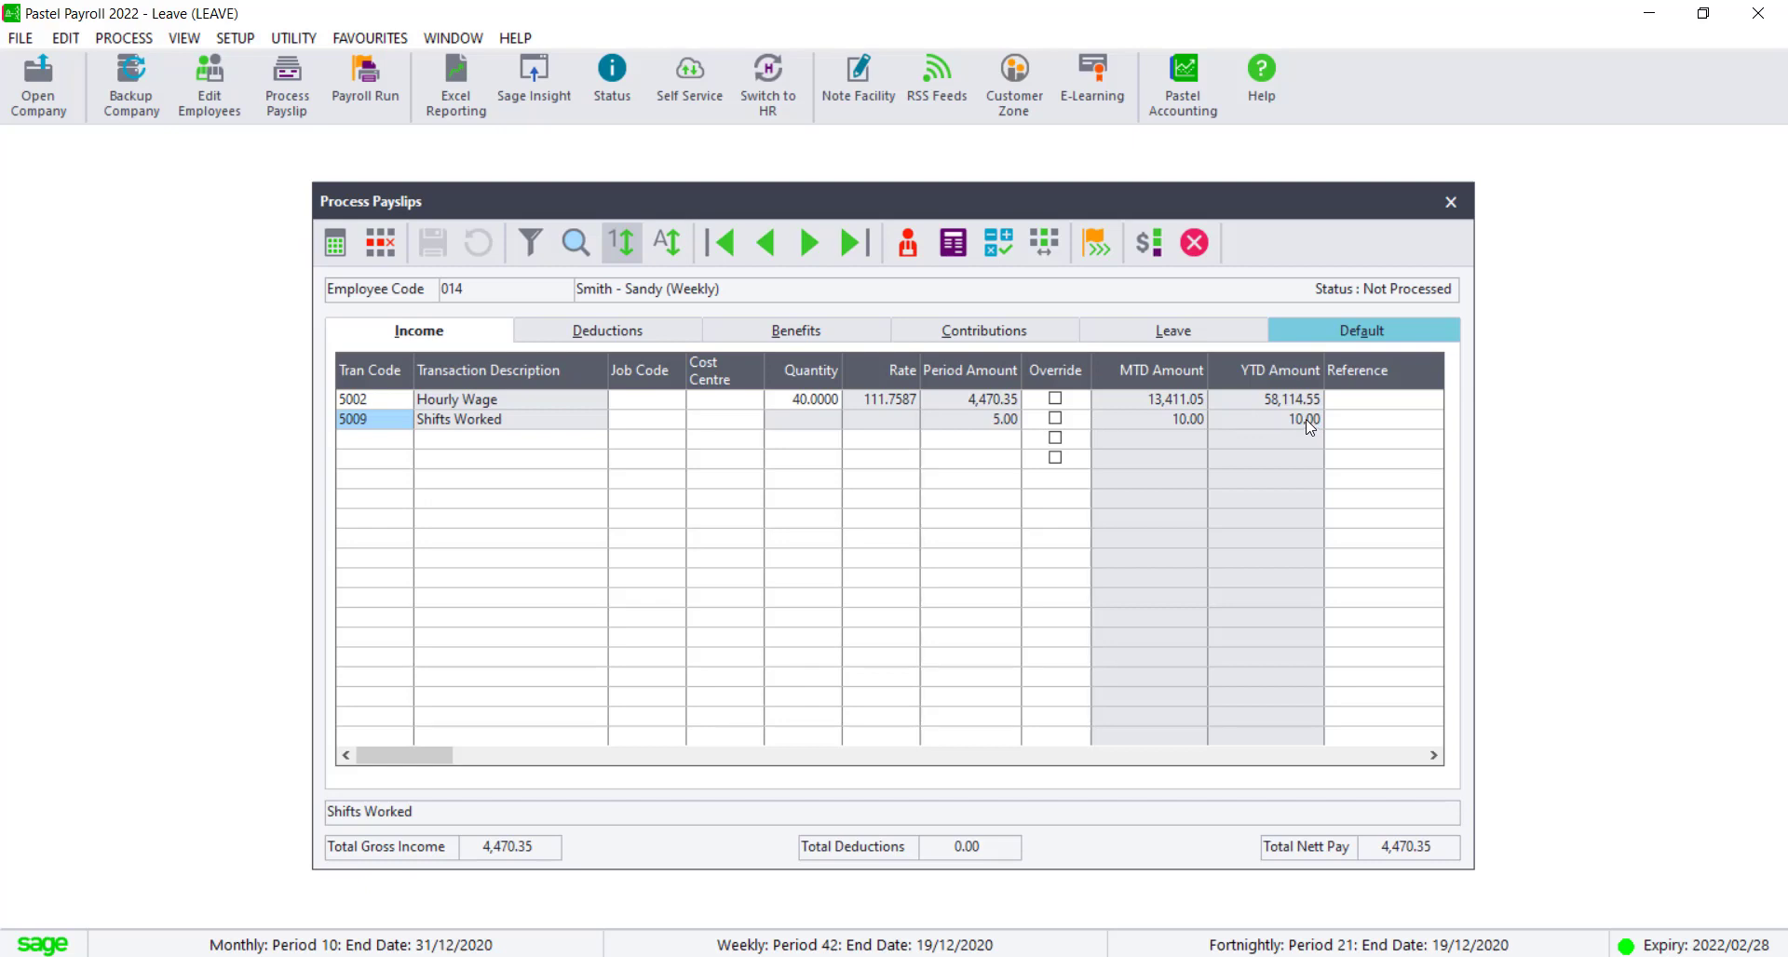
click(334, 257)
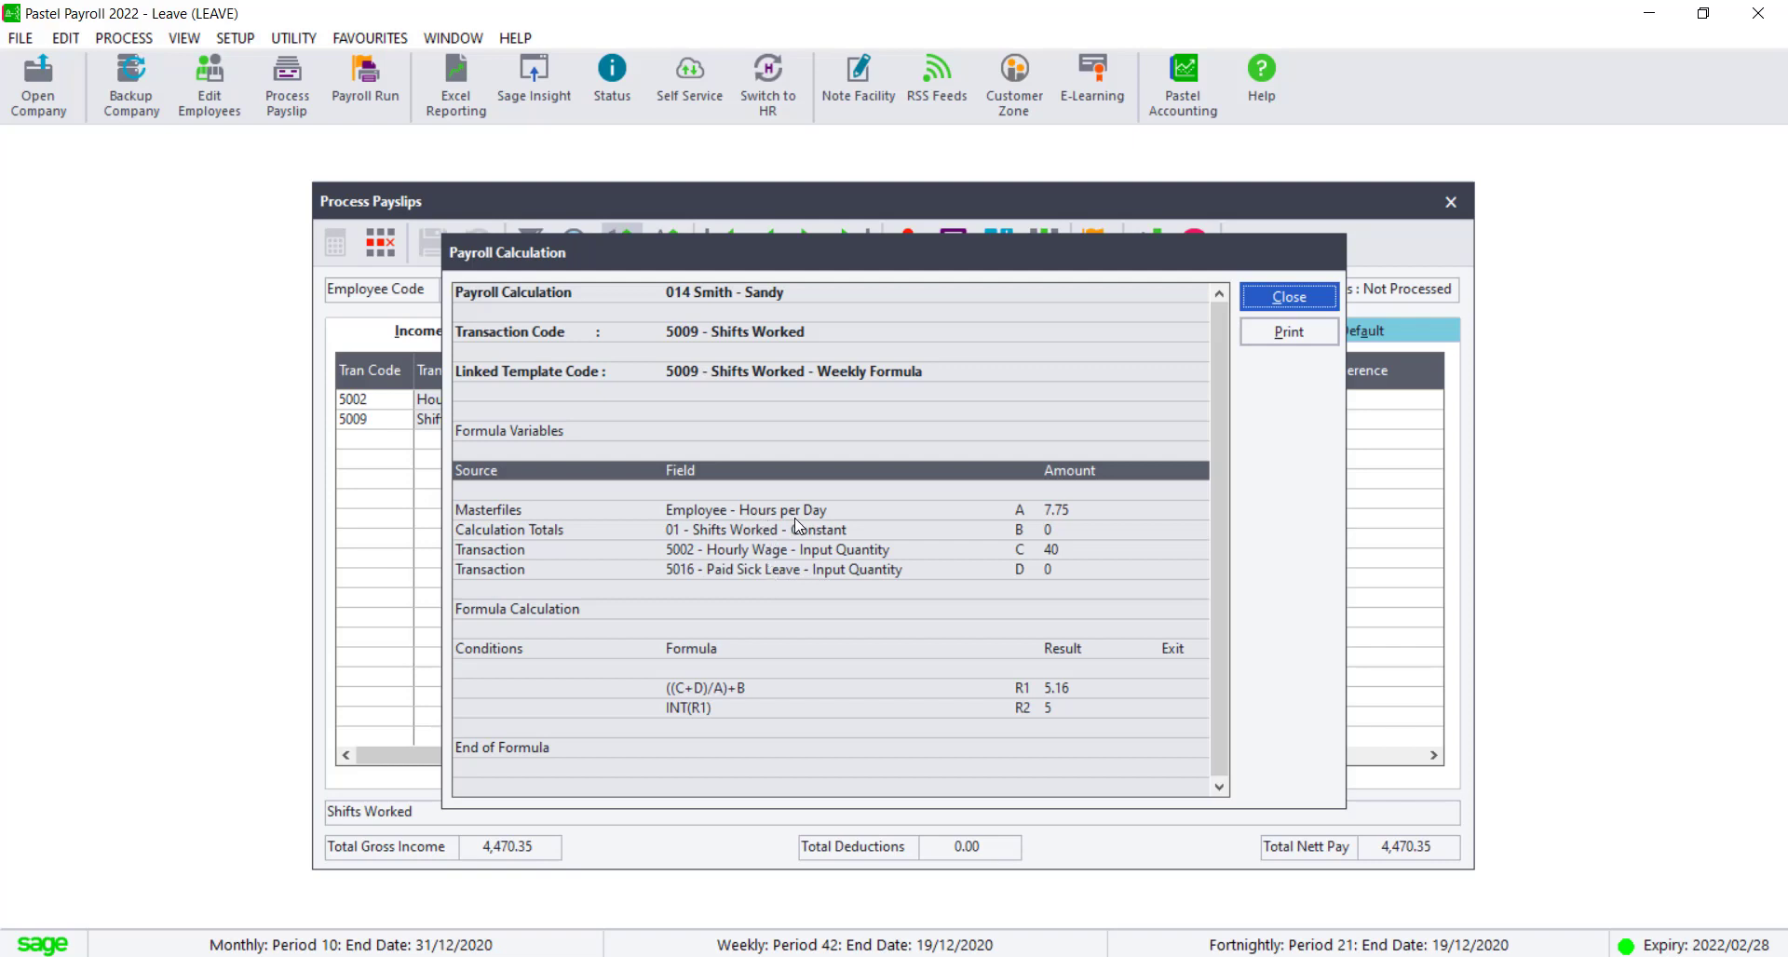
click(1281, 309)
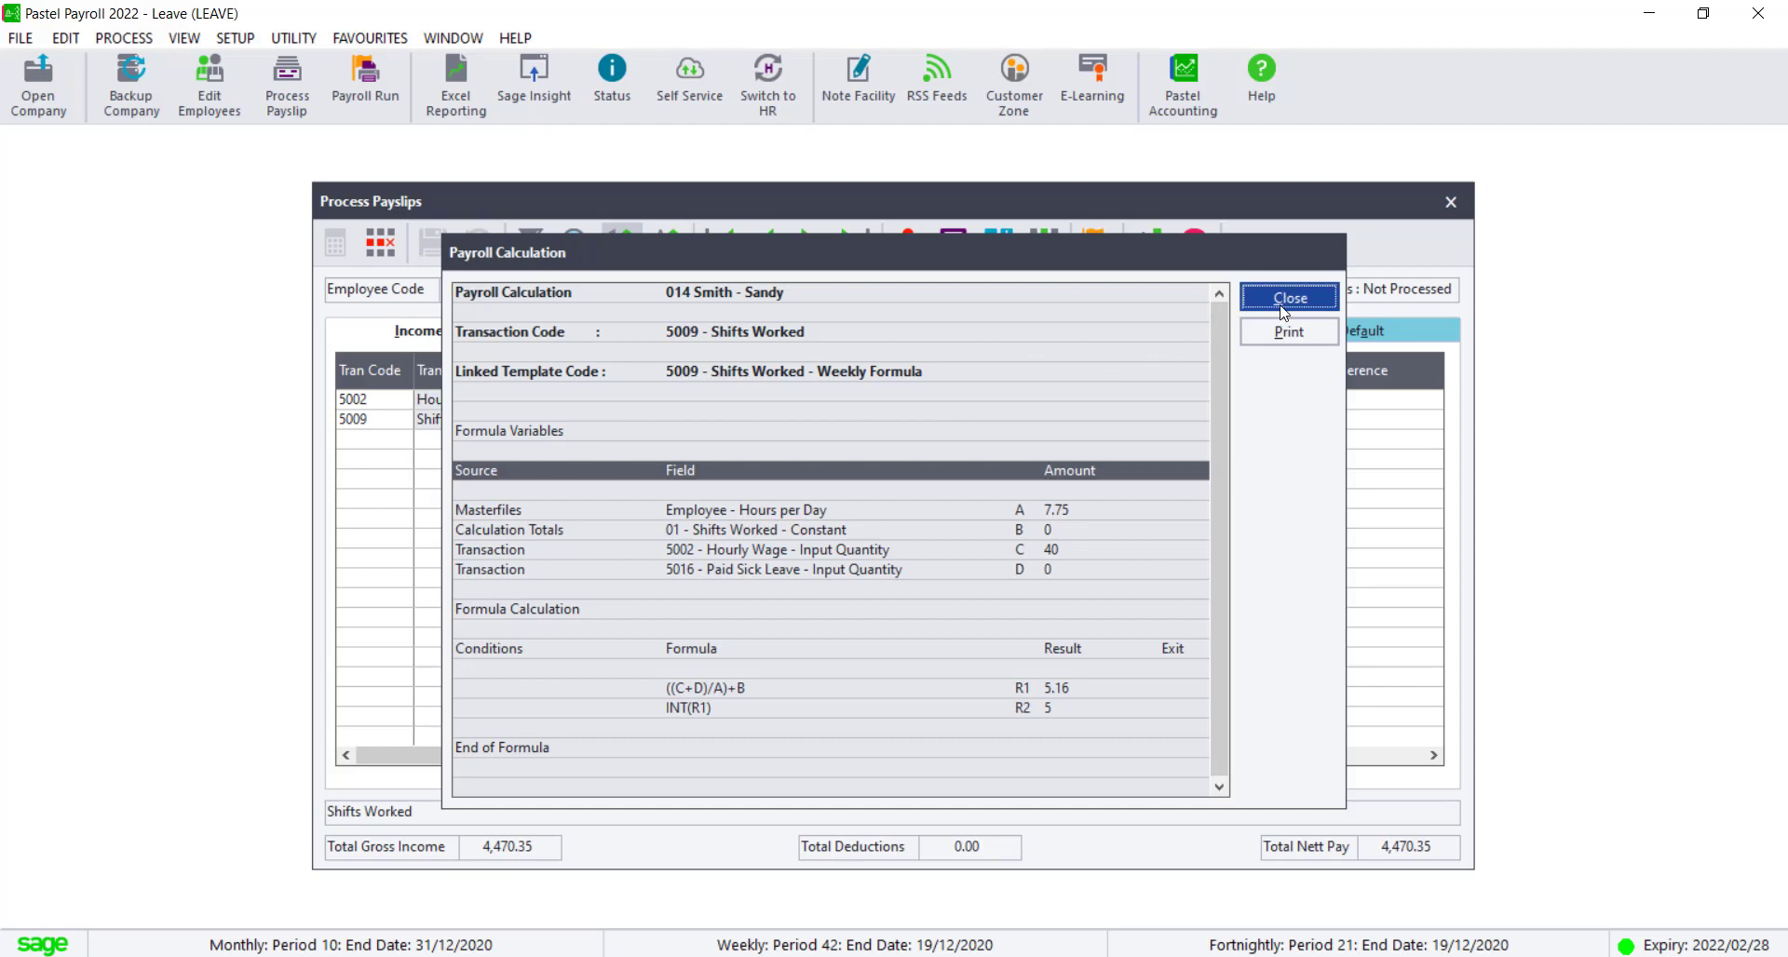
click(1285, 310)
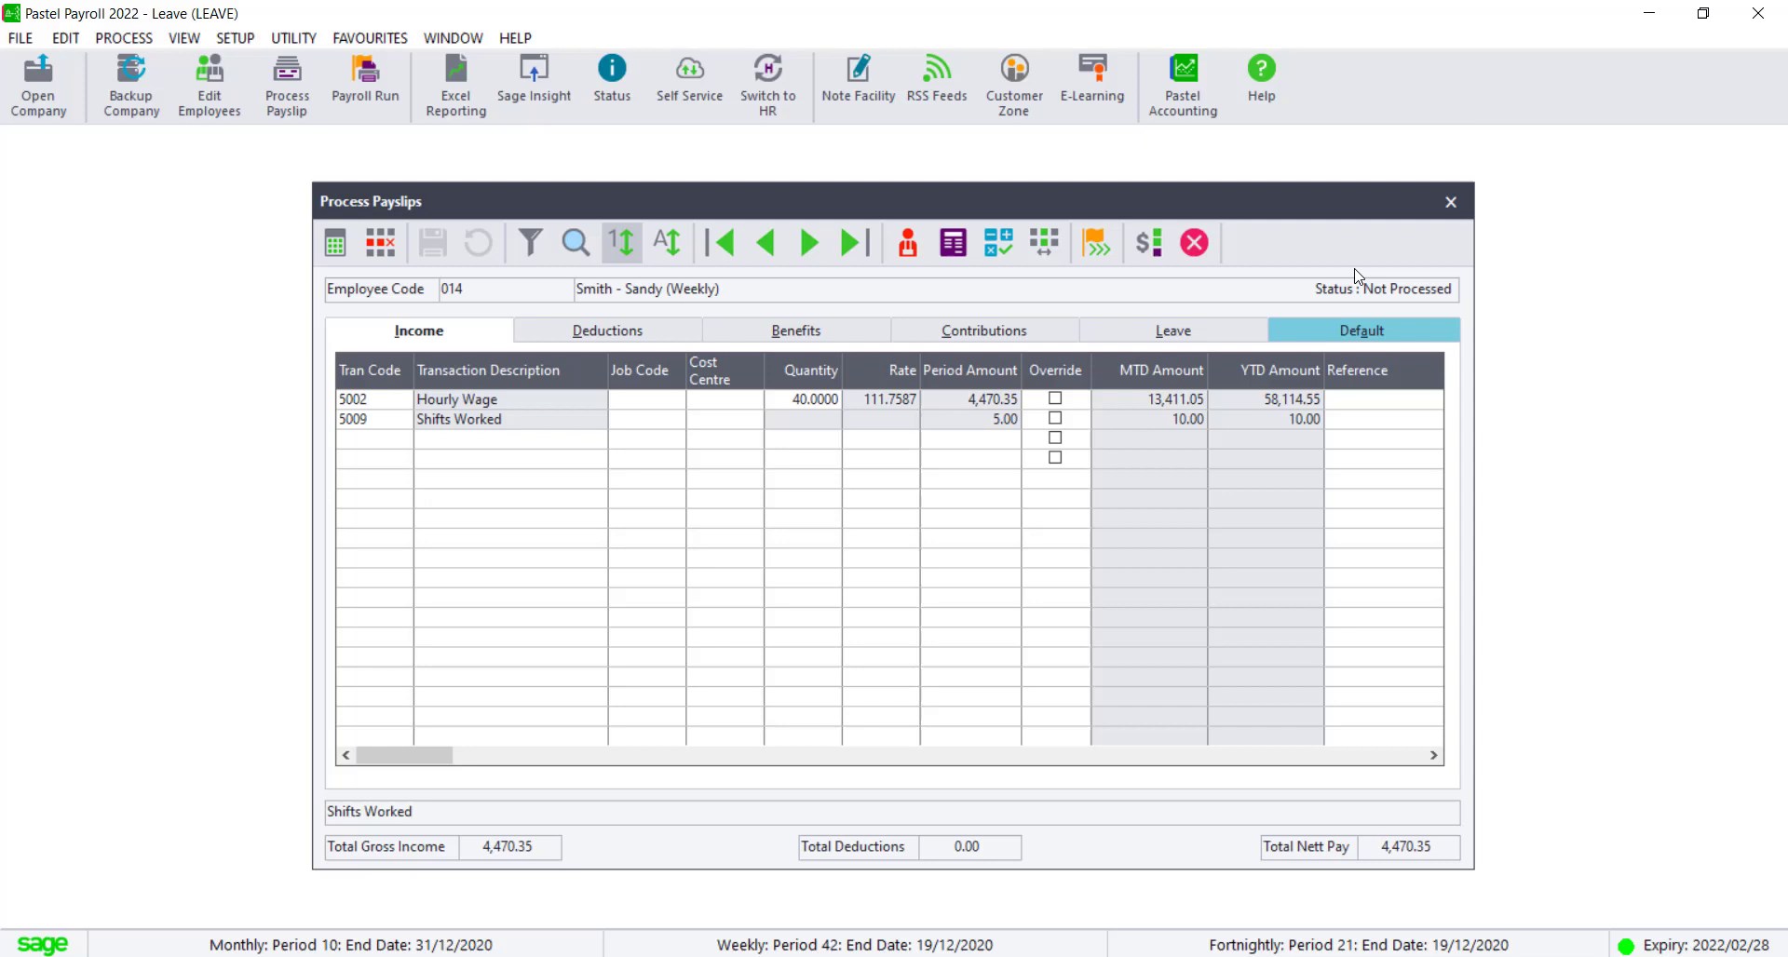
- Close Process Payslips and start a Transaction Listing payroll report
click(1455, 203)
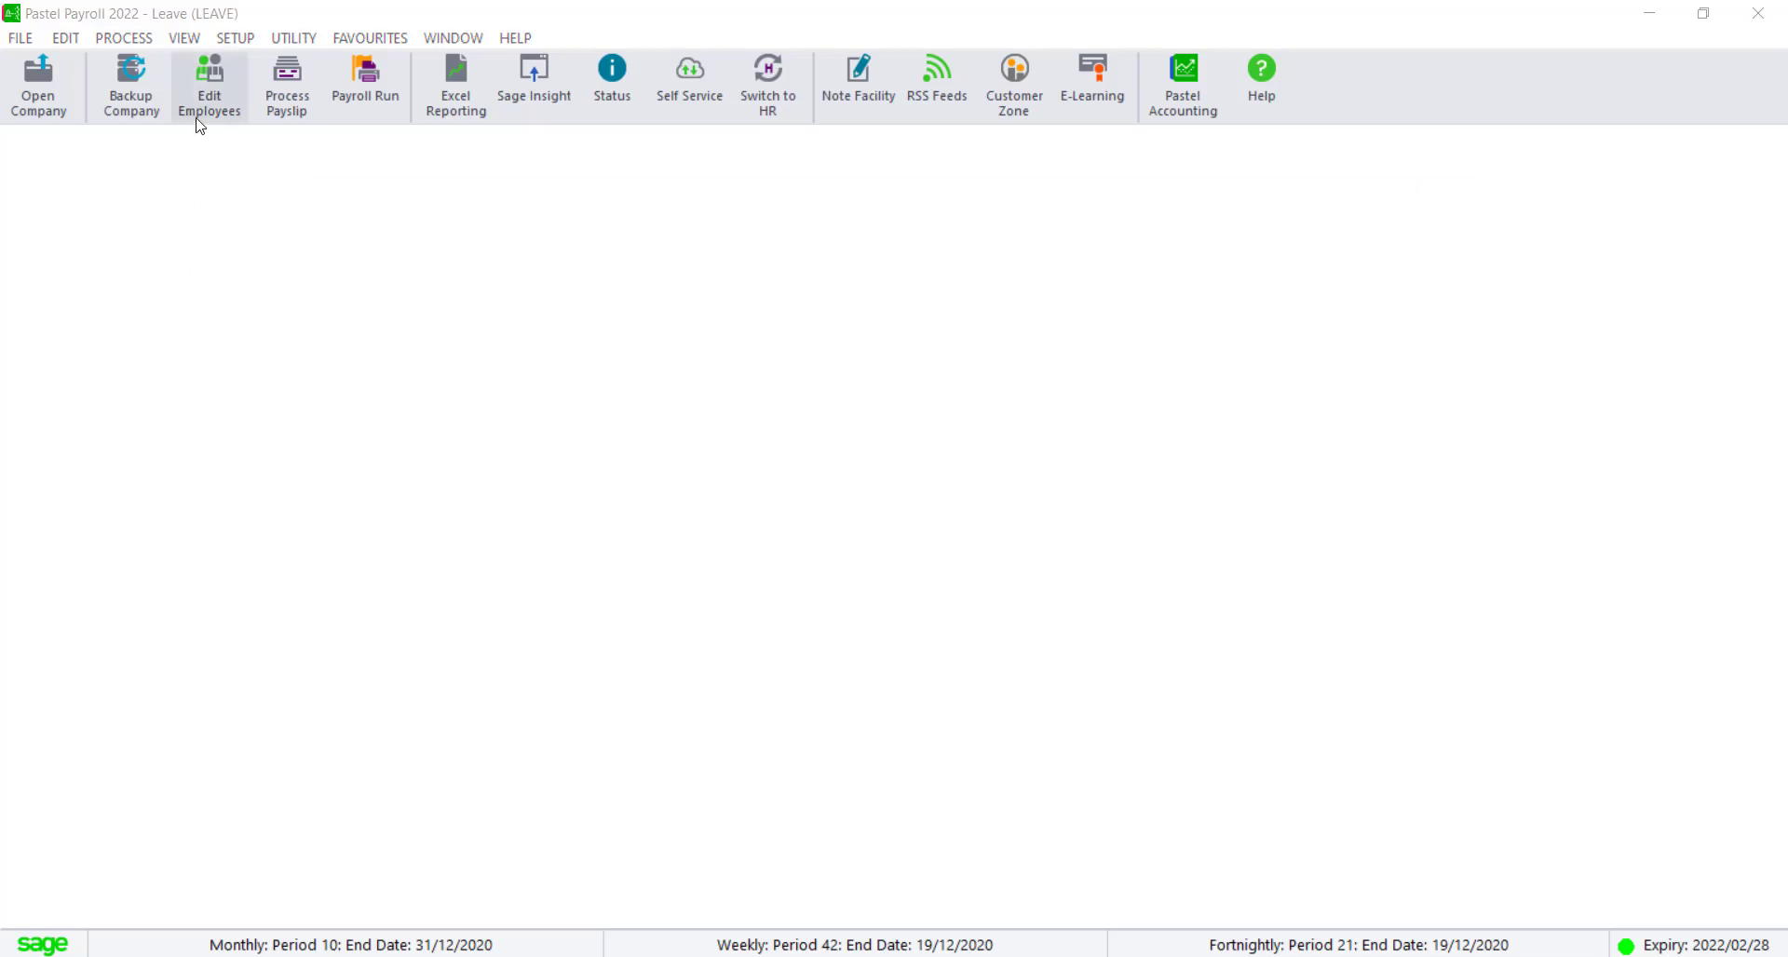
click(190, 39)
mouse_move(191, 67)
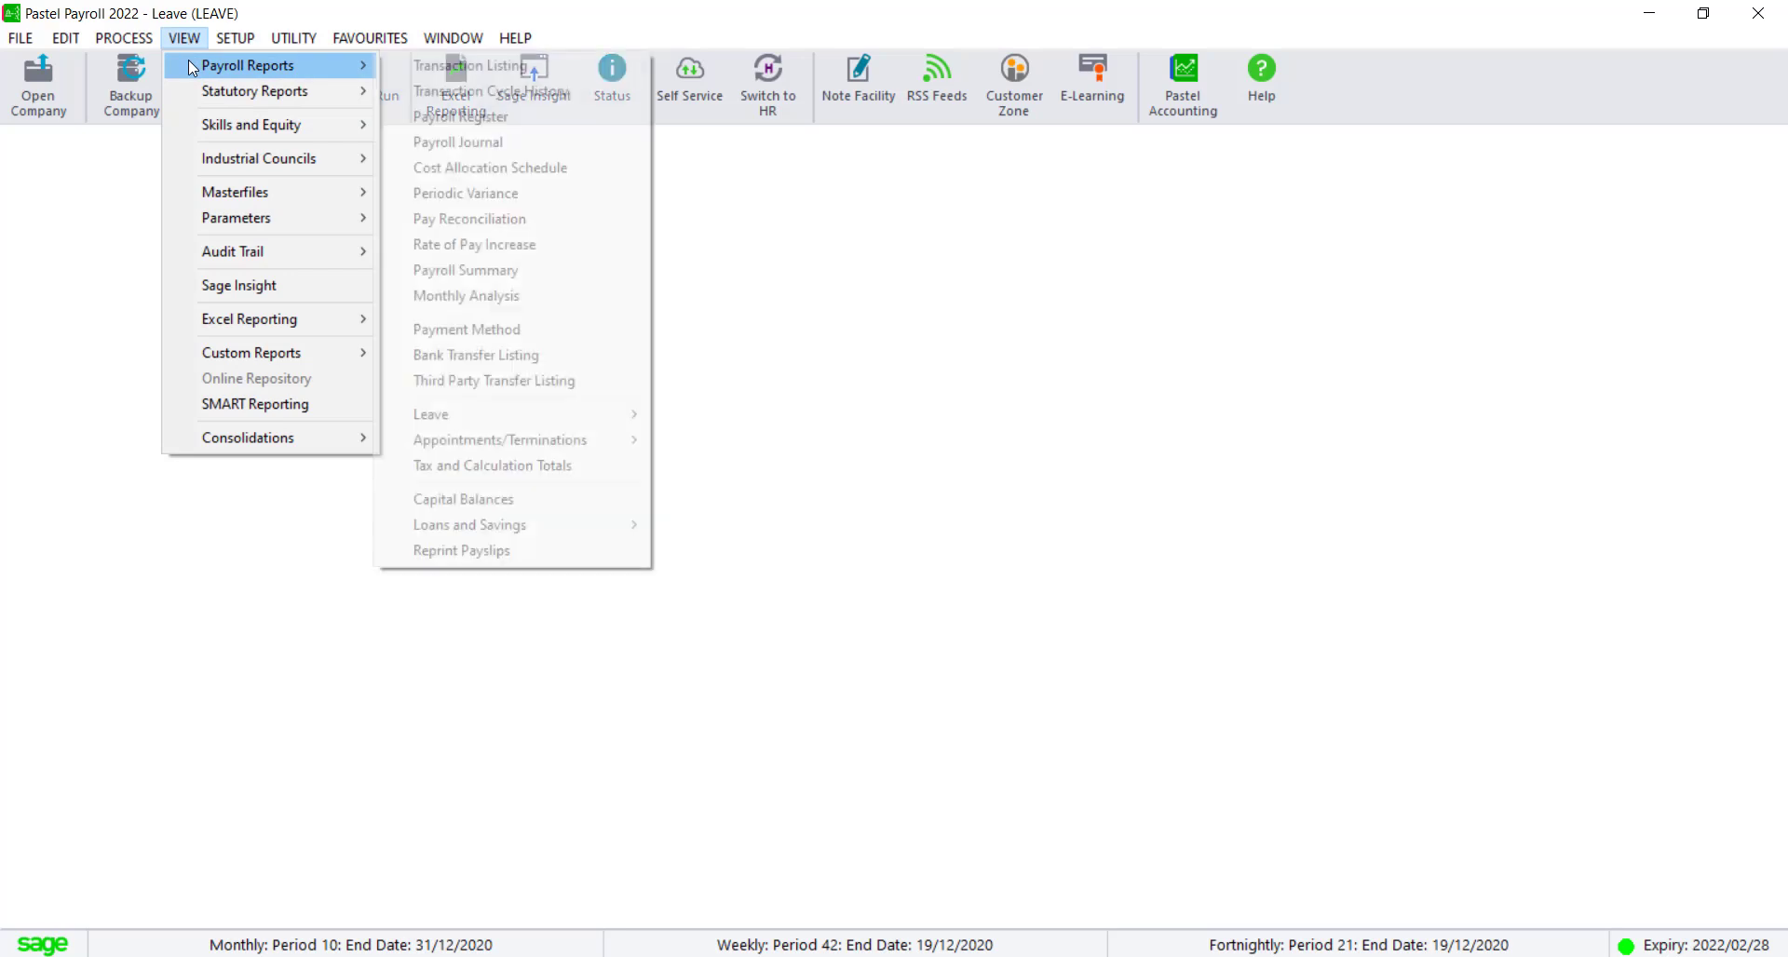
click(416, 71)
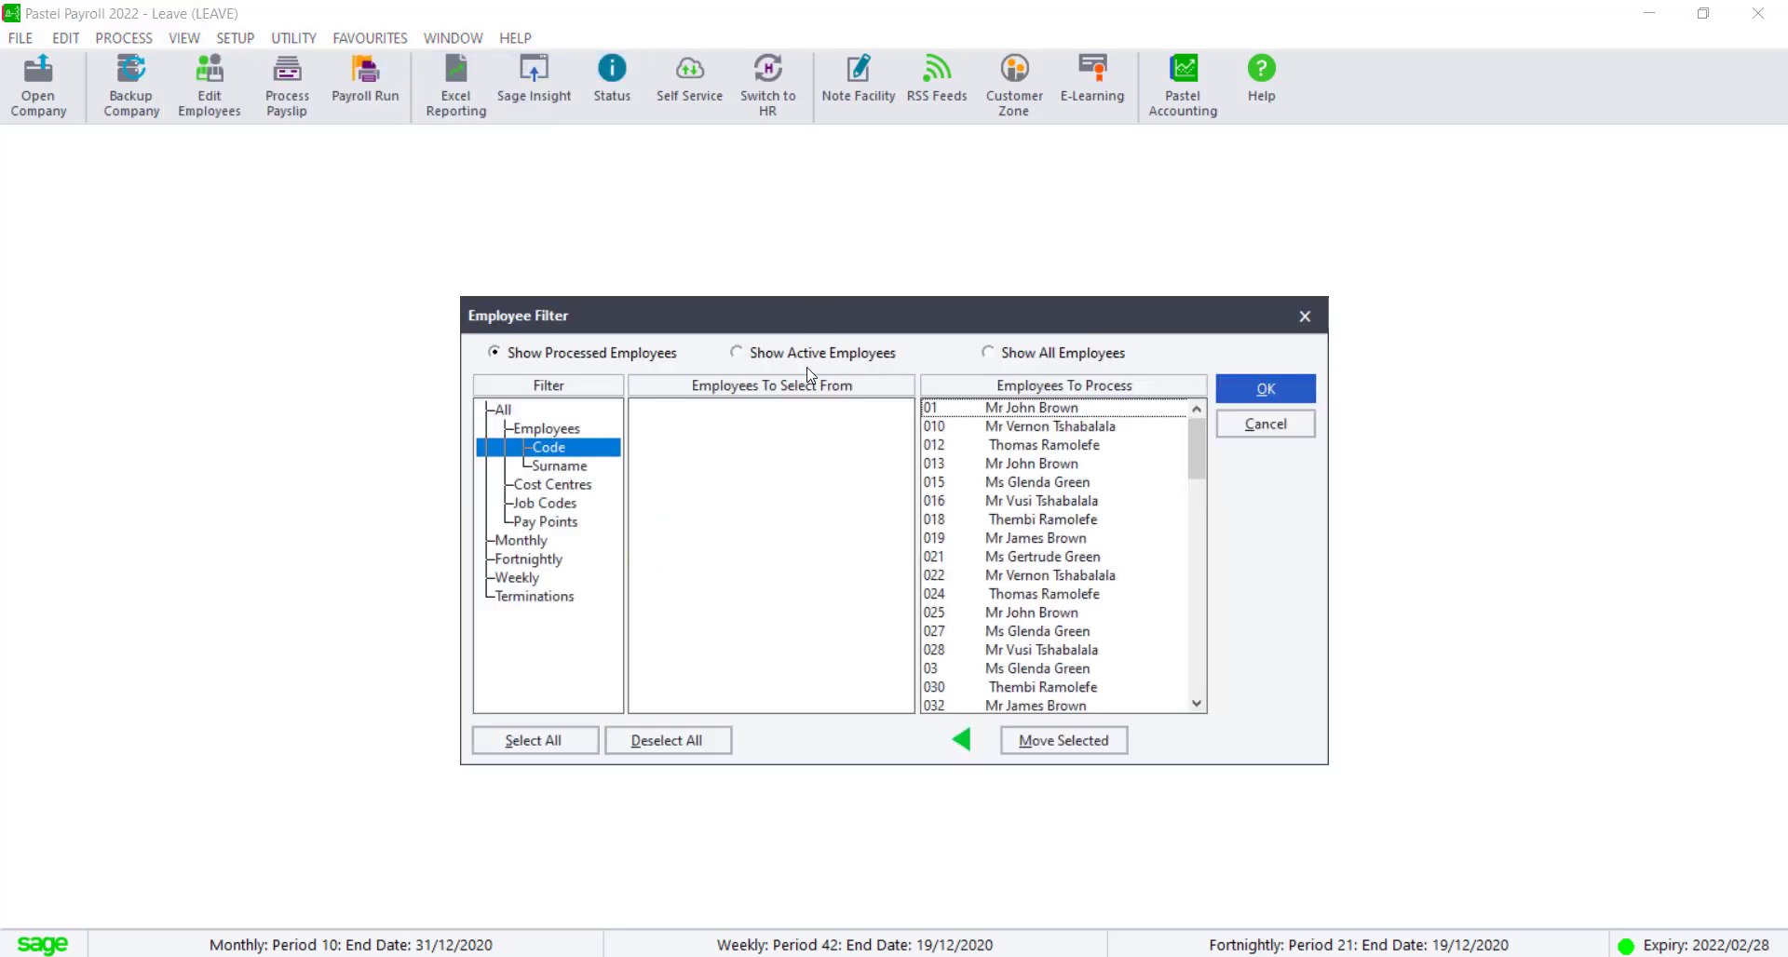
- Filter the report's Weekly employees by code, showing all and keeping only employee 014
click(518, 579)
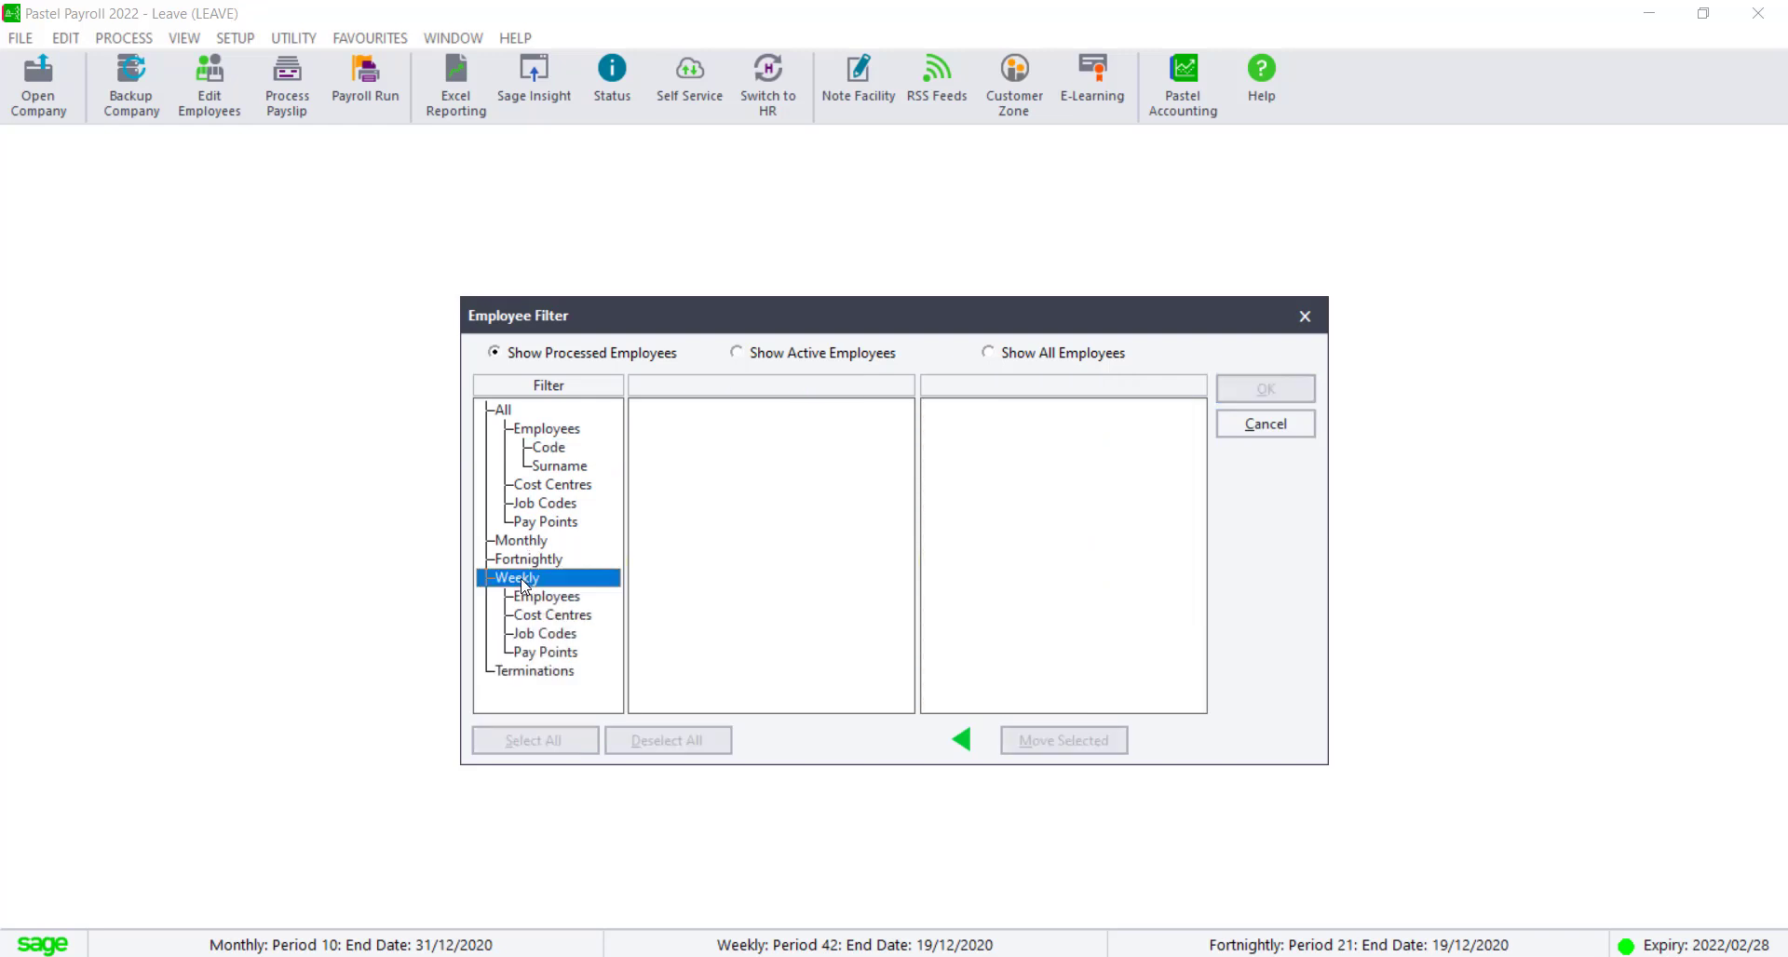
click(537, 598)
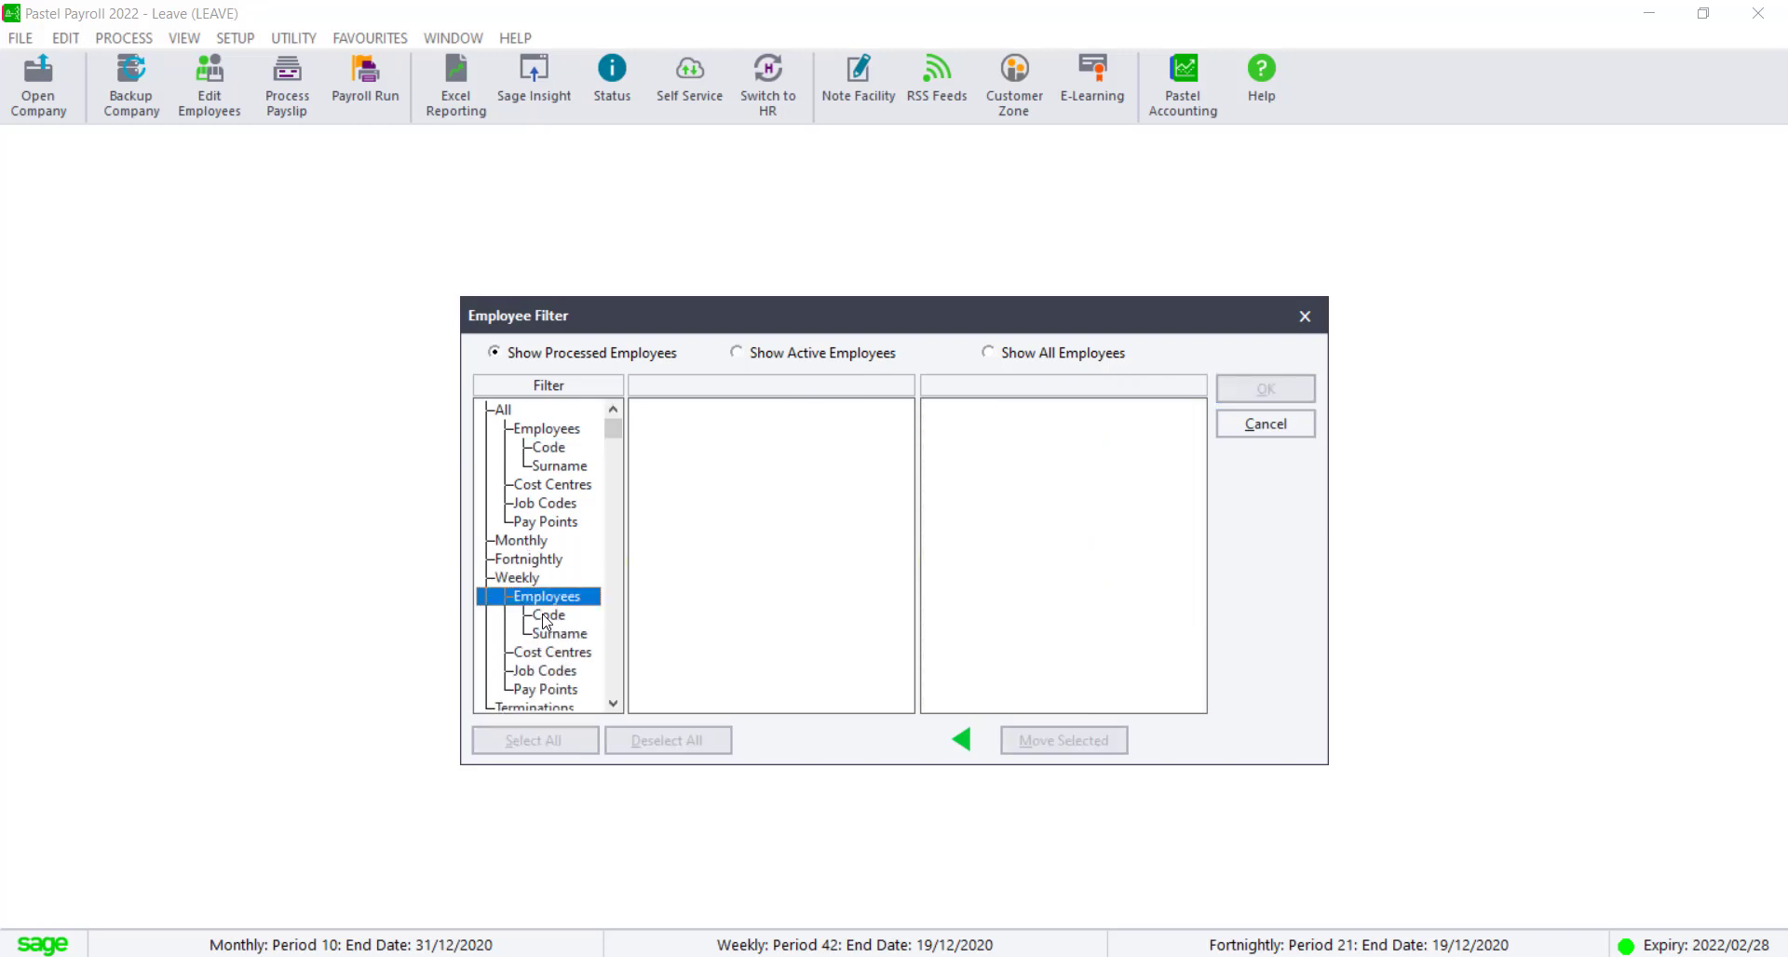
click(544, 616)
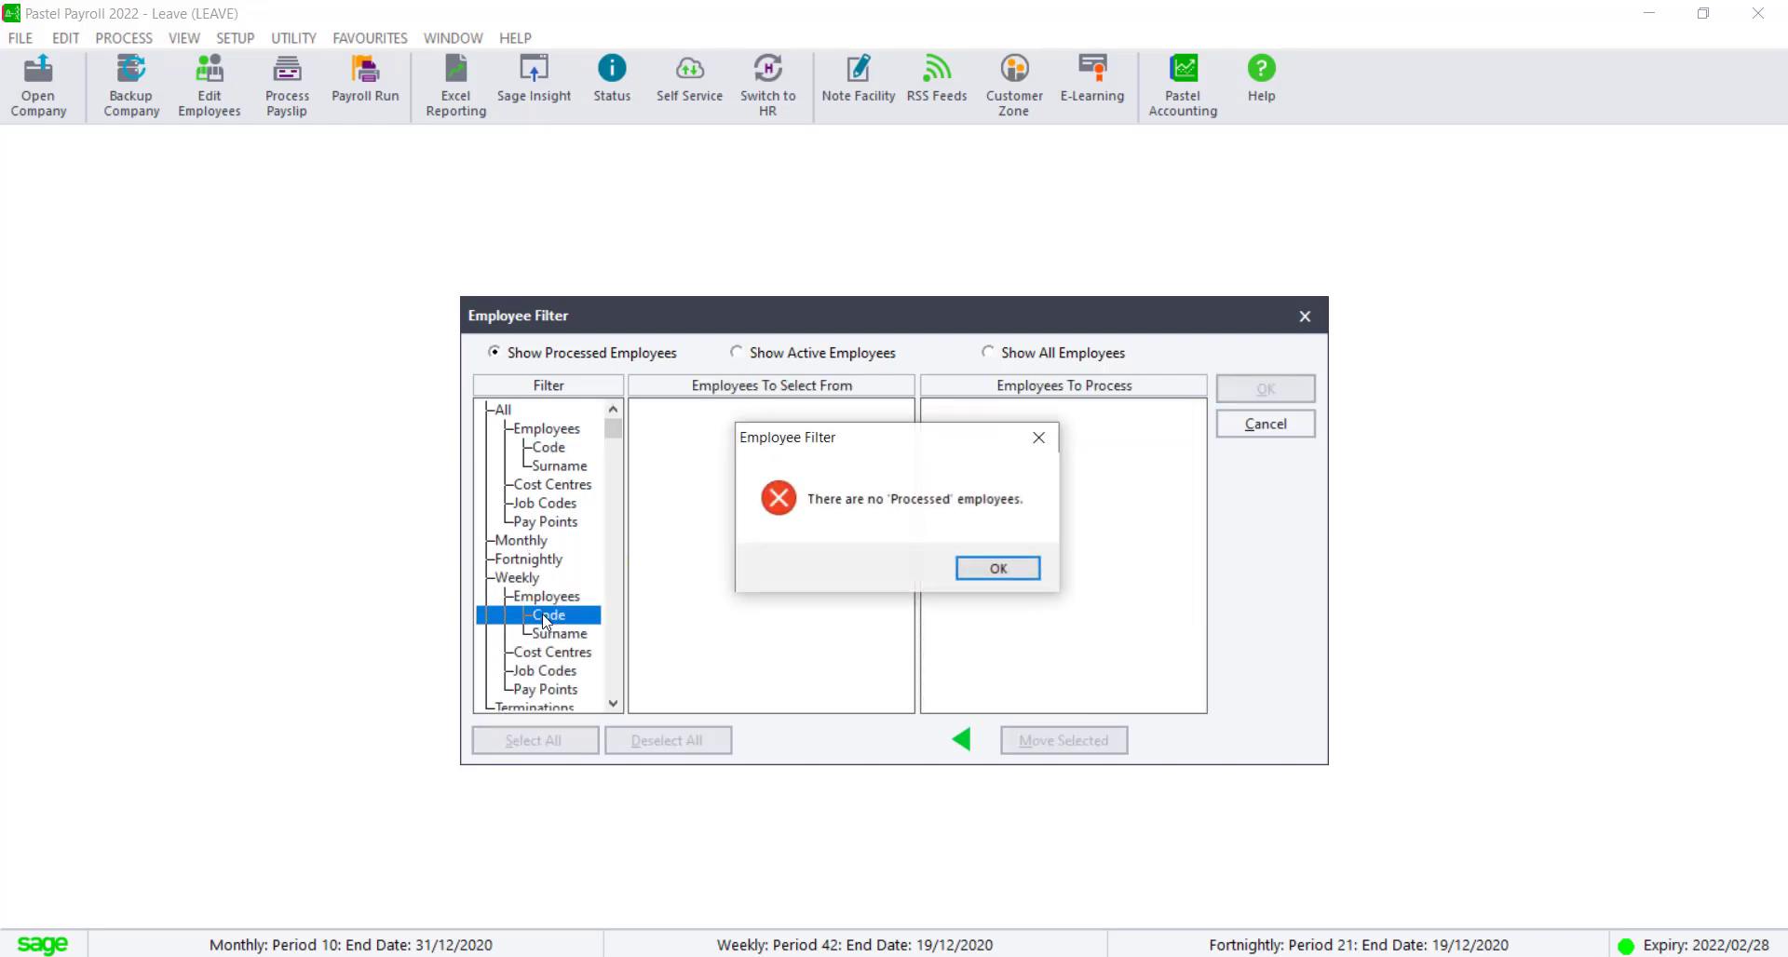
click(1015, 570)
click(1067, 355)
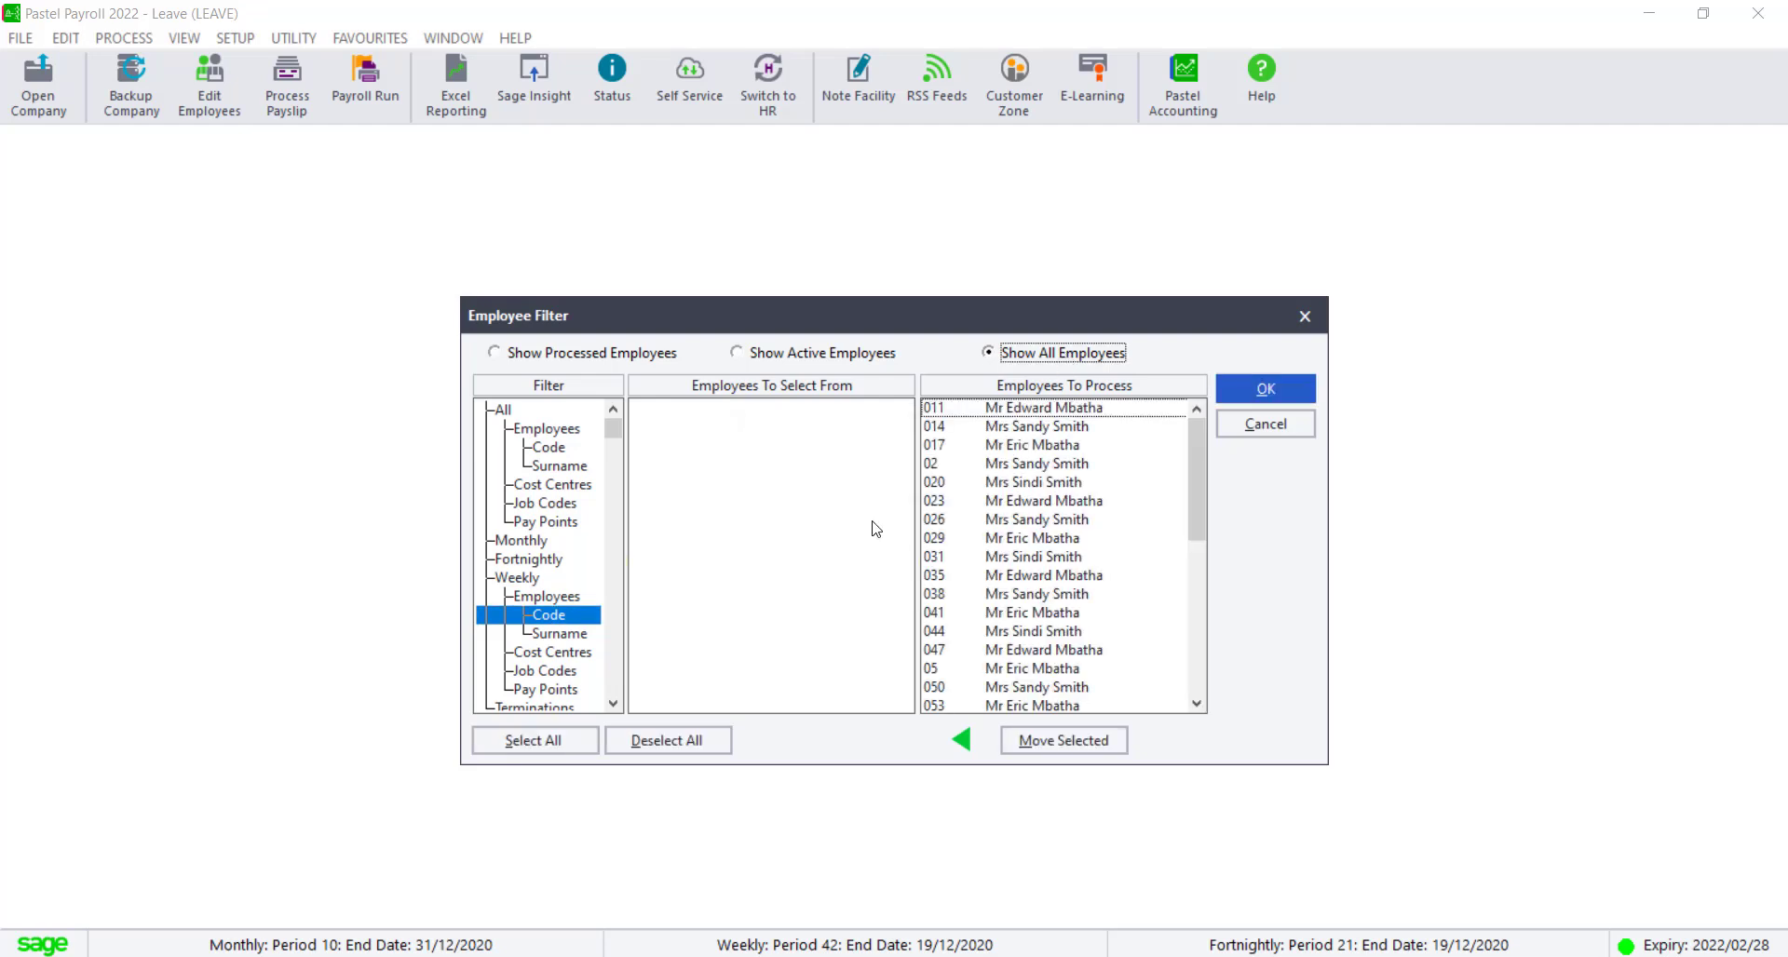
click(571, 751)
click(1113, 742)
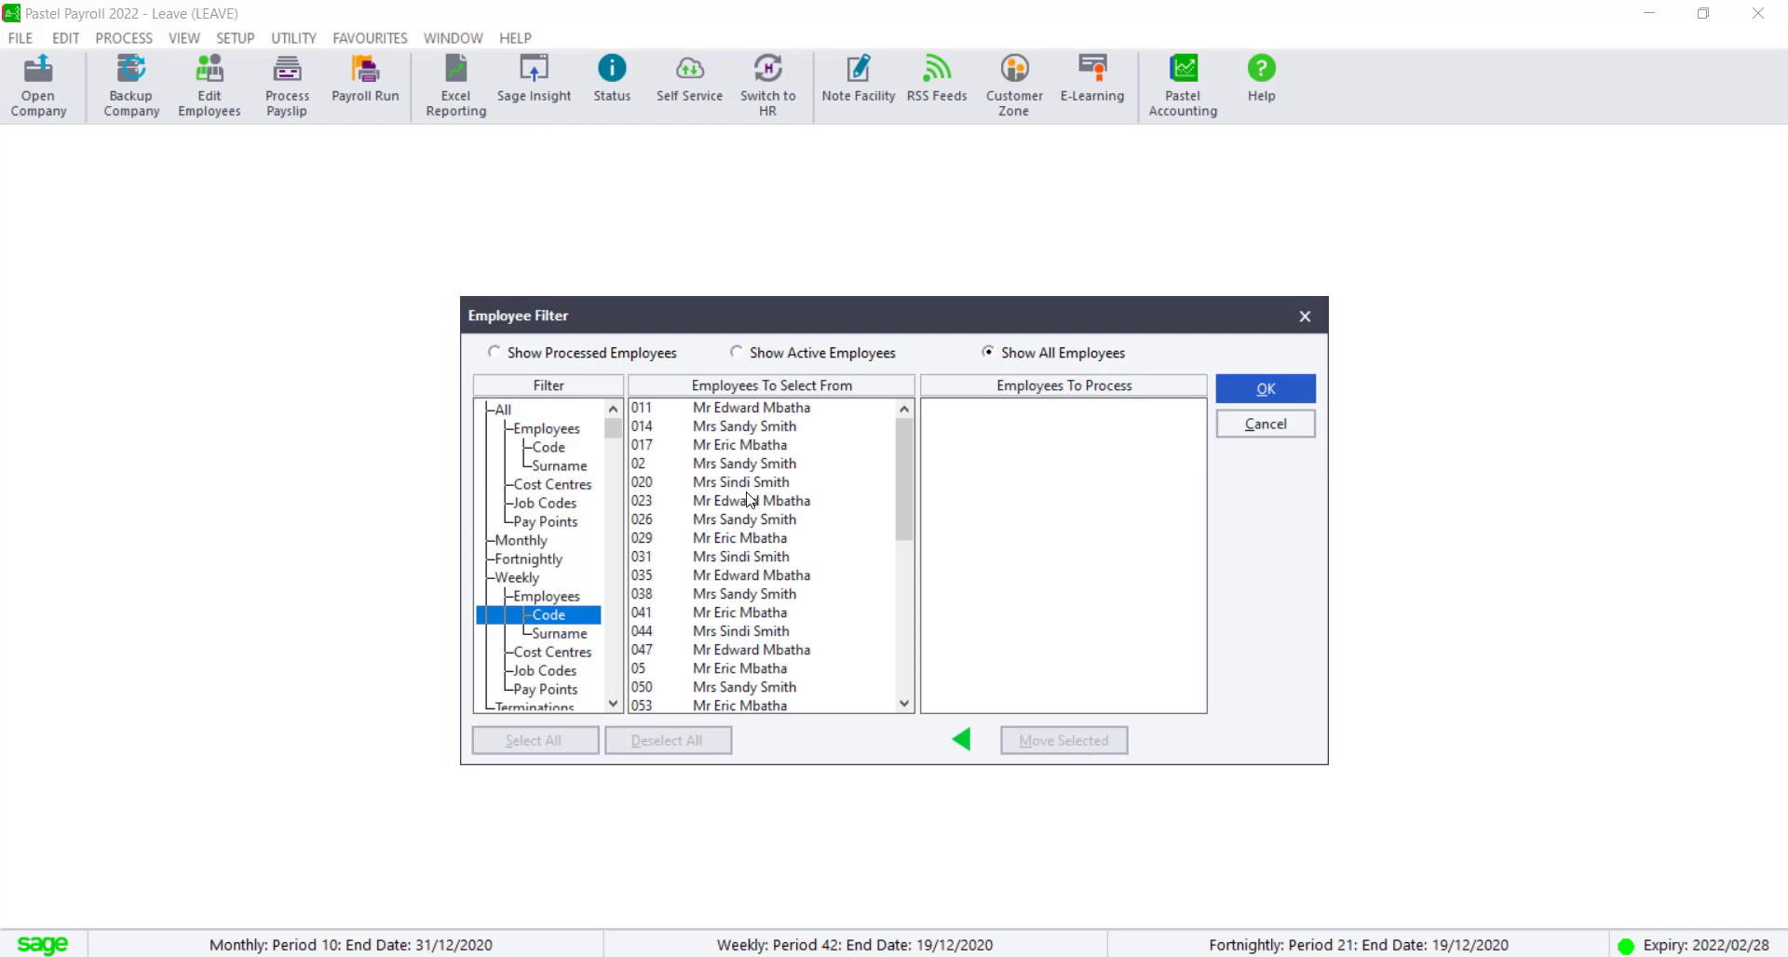
double_click(746, 427)
click(1296, 396)
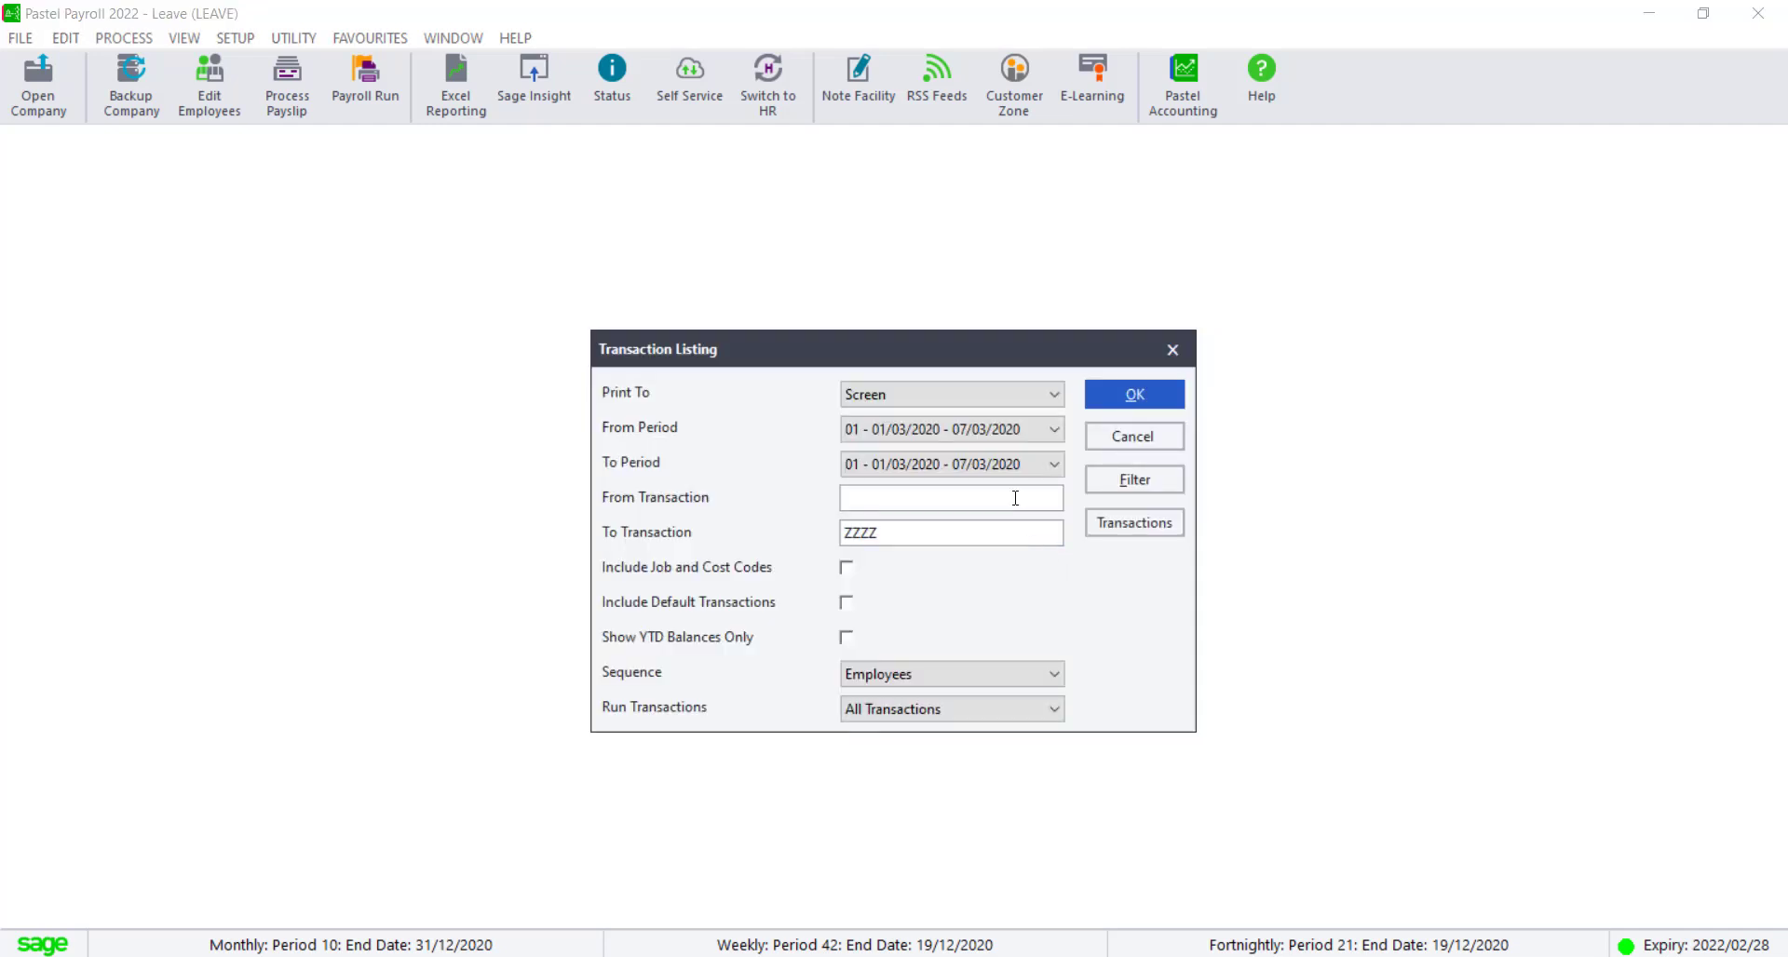
- Set the Transaction Listing's end period to week 42
click(1007, 464)
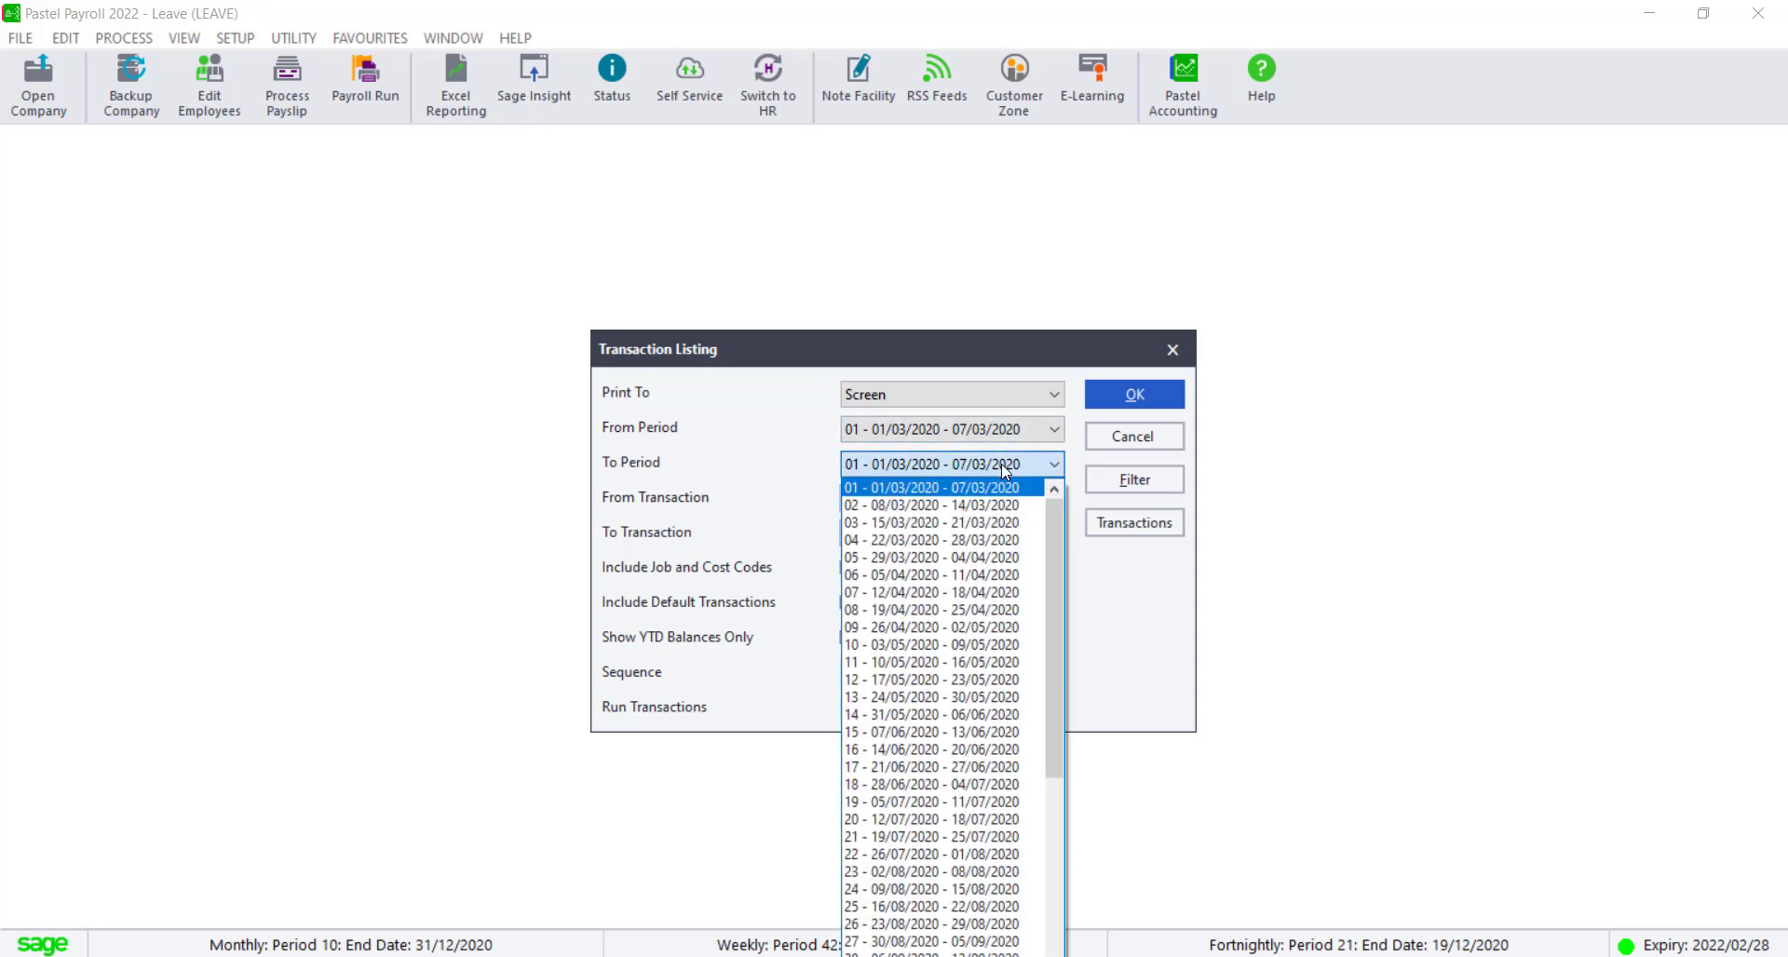
drag(1056, 610, 1045, 820)
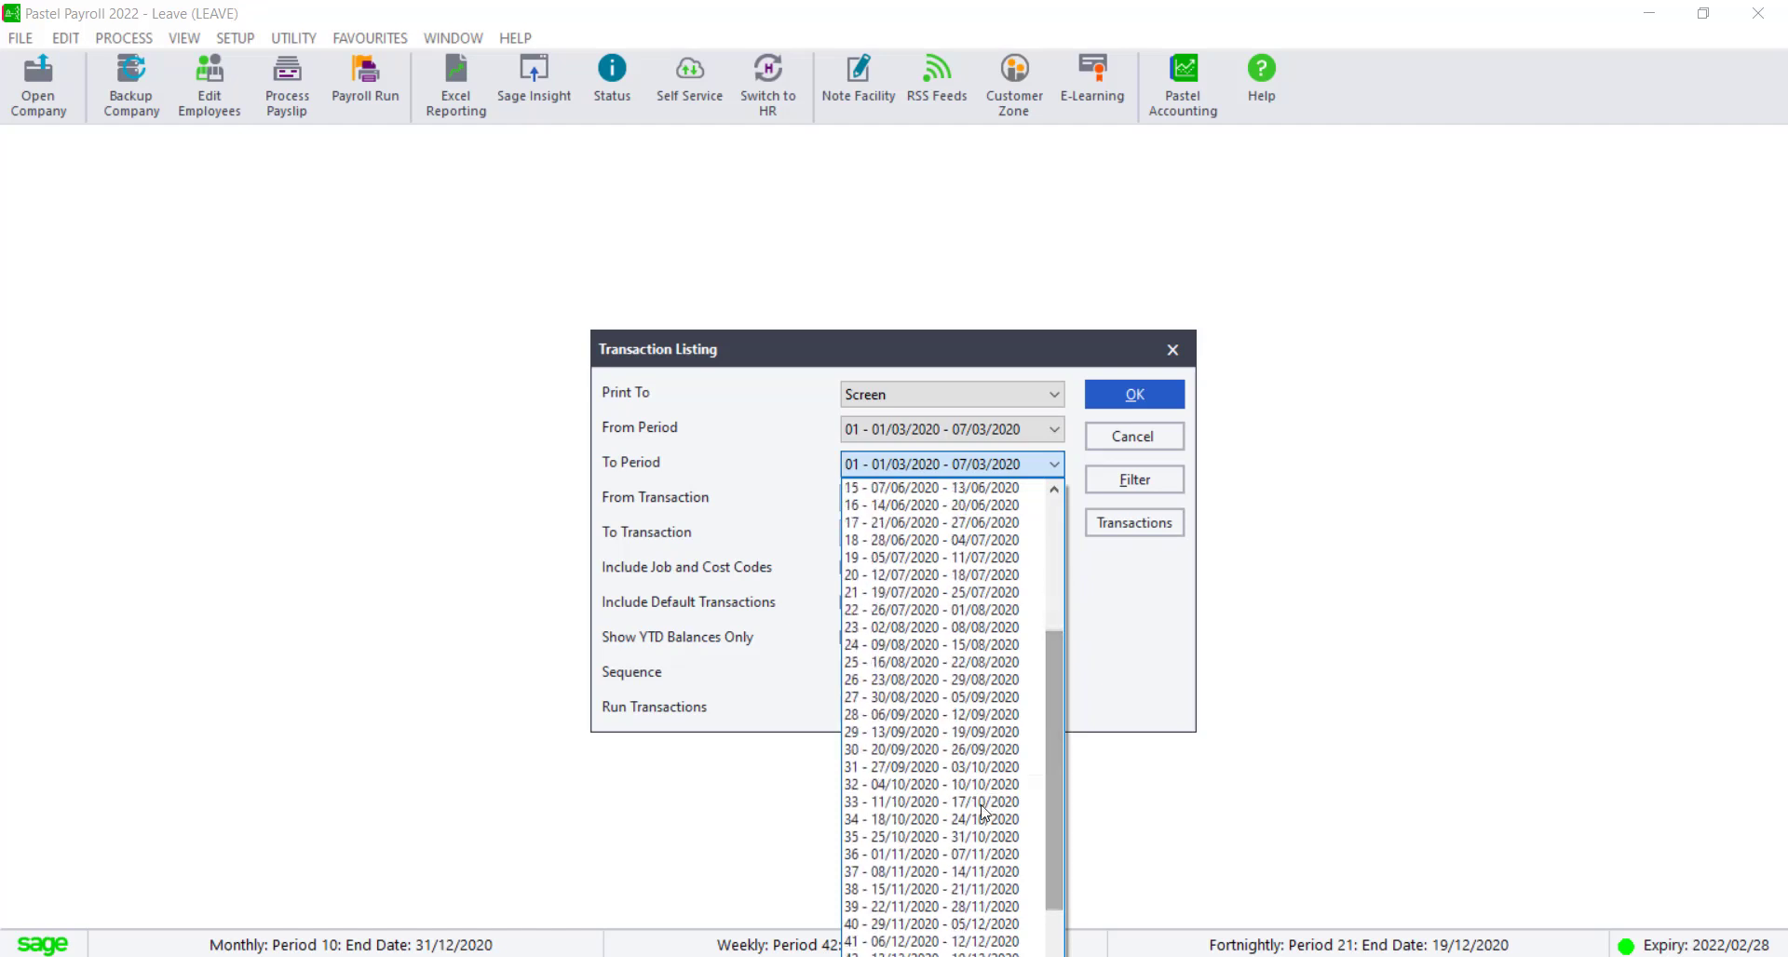
click(966, 654)
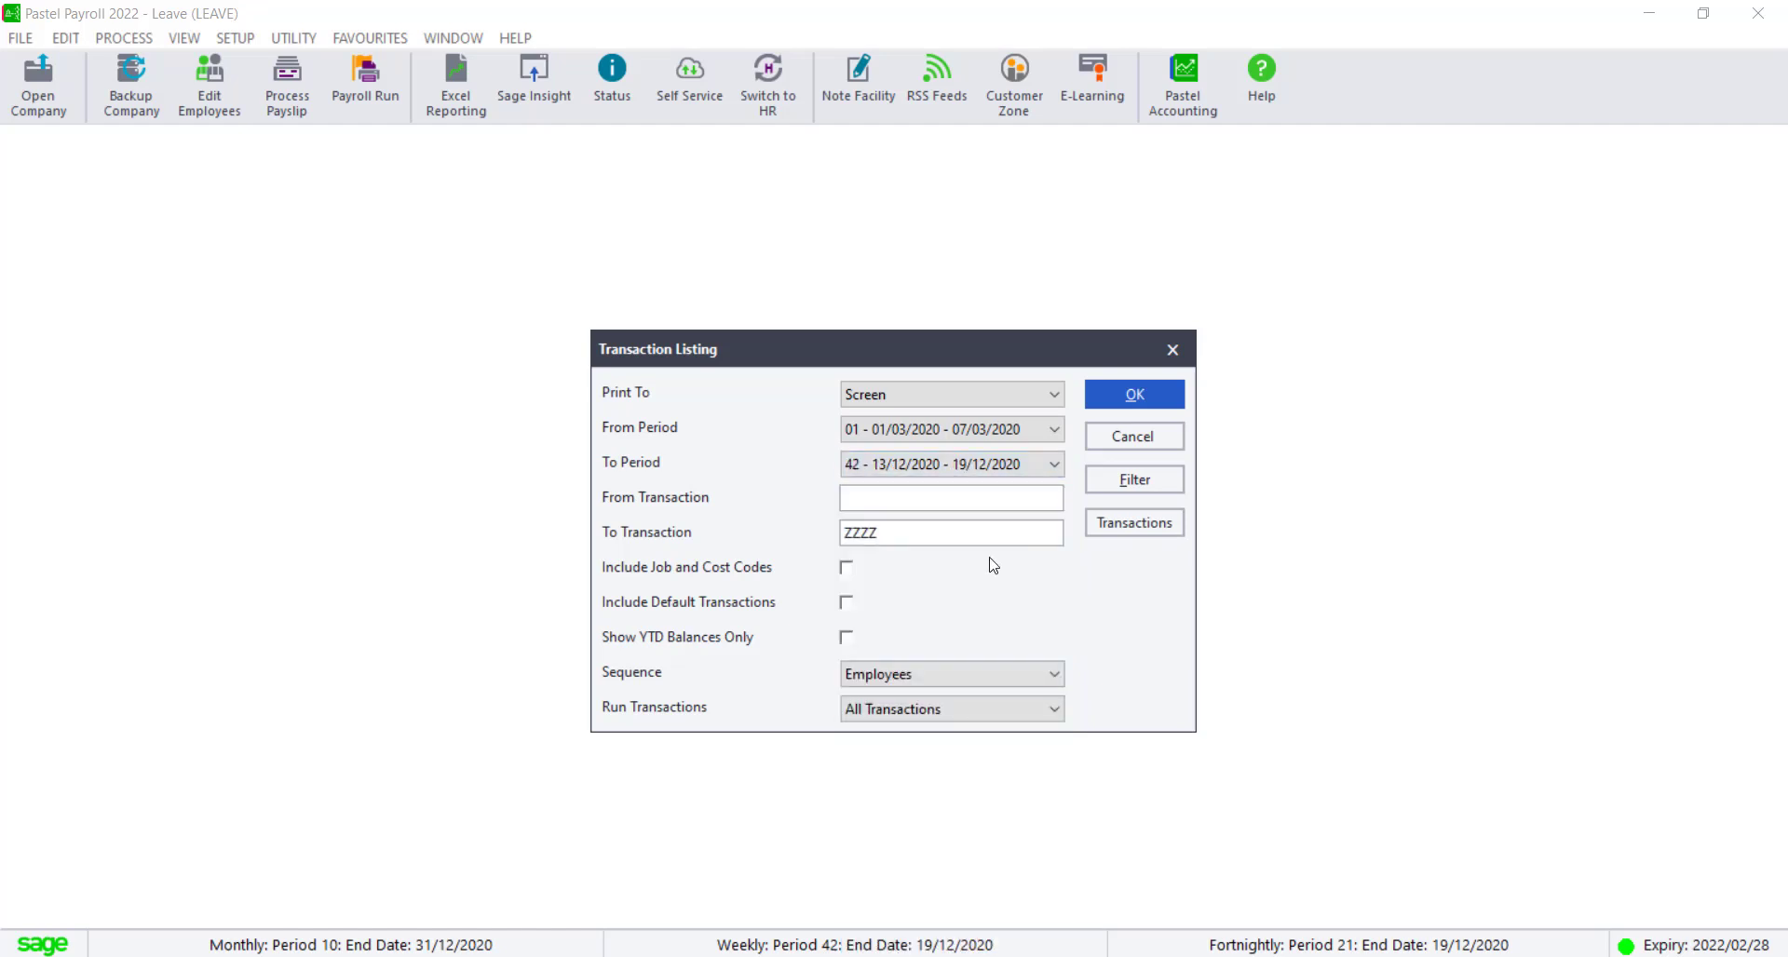
click(1029, 506)
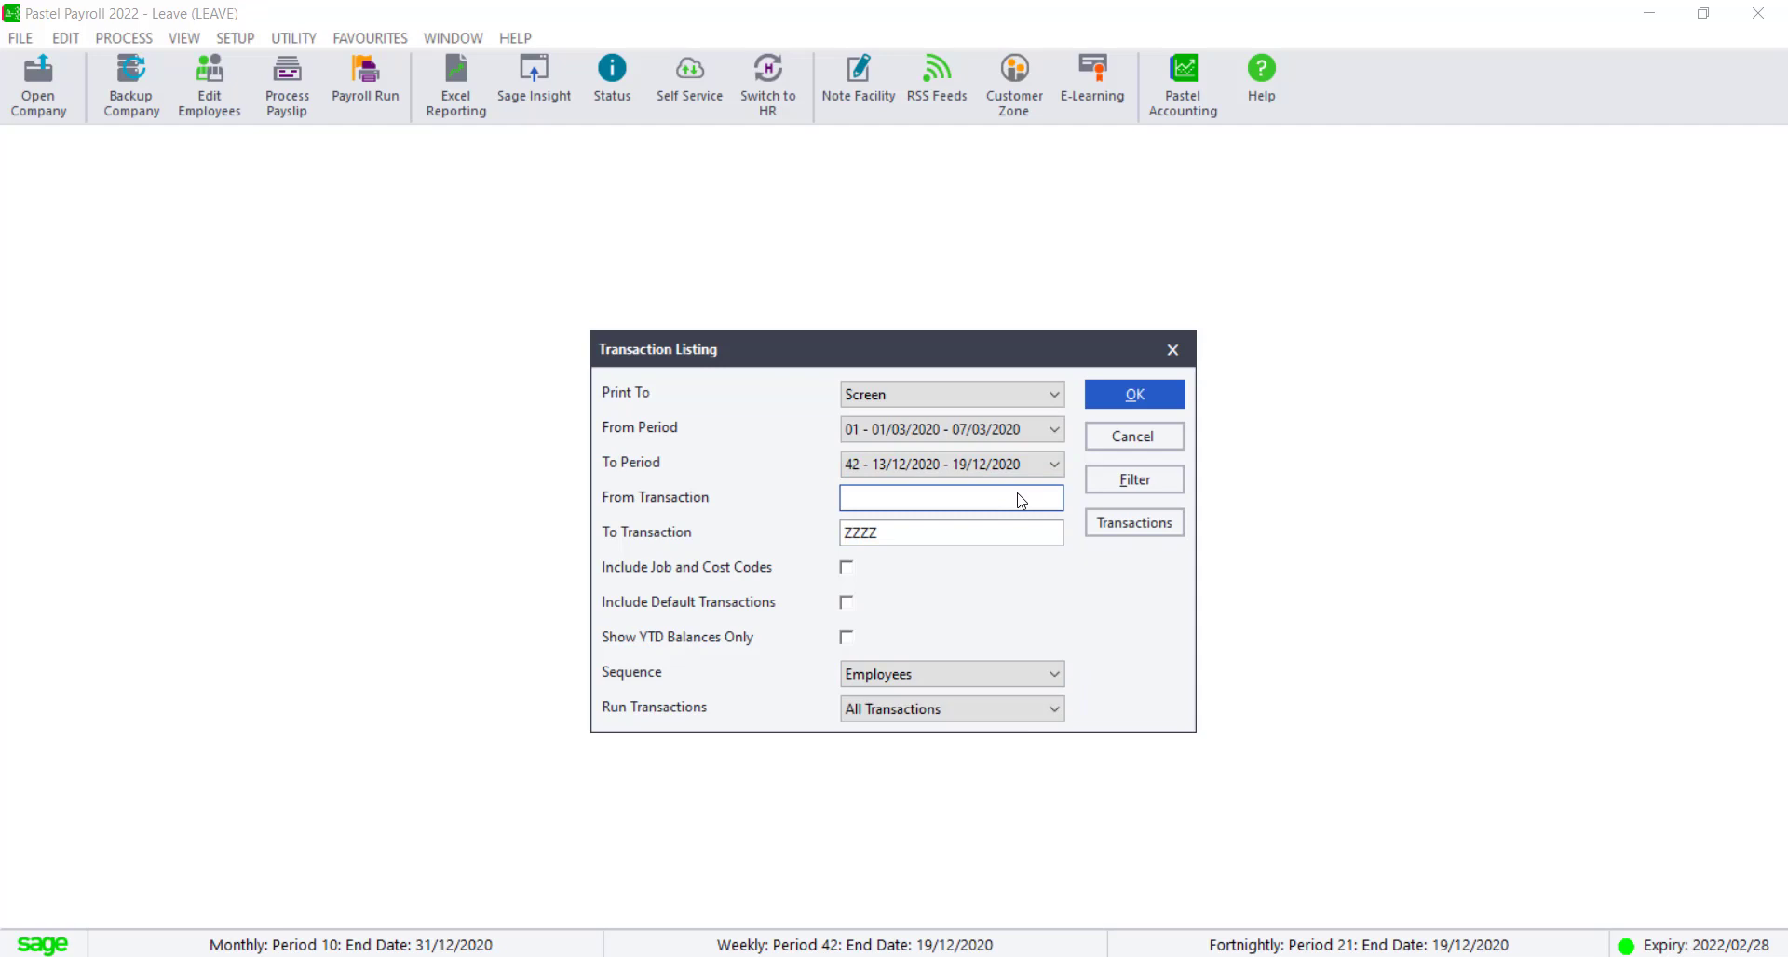
click(1022, 539)
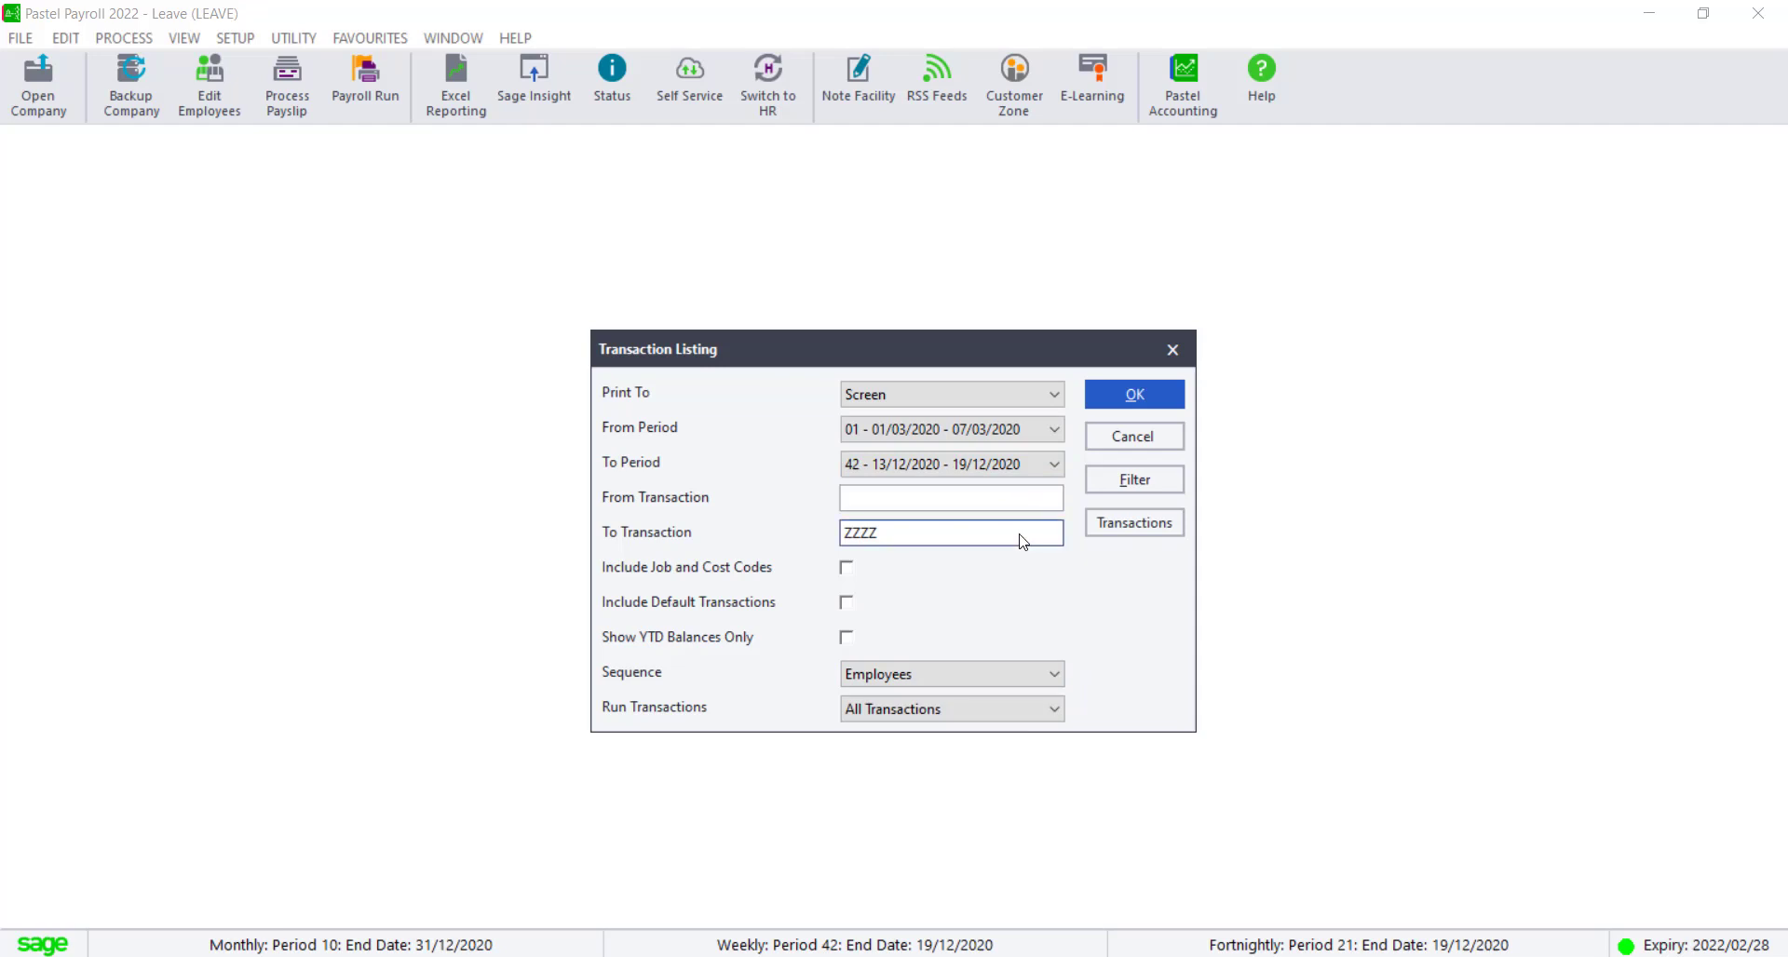
- Limit transactions to Hourly Wage 5002 and Paid Sick Leave 5016, then run the listing on screen
click(1123, 527)
click(1122, 527)
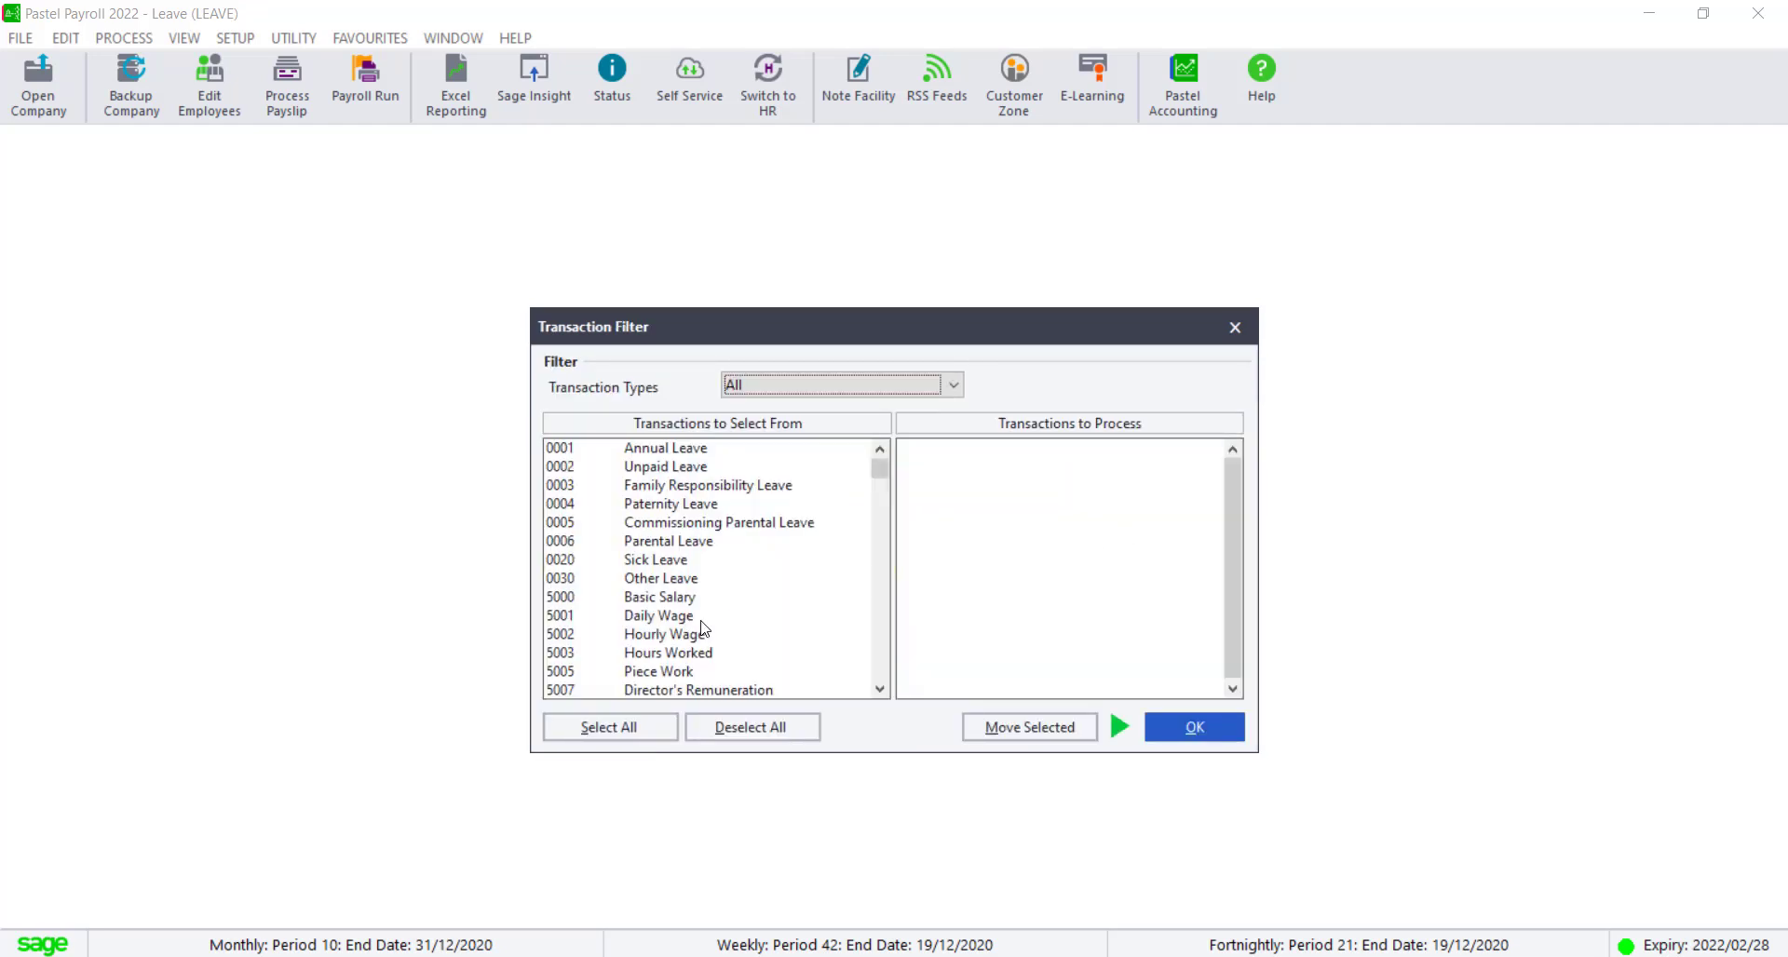
double_click(667, 634)
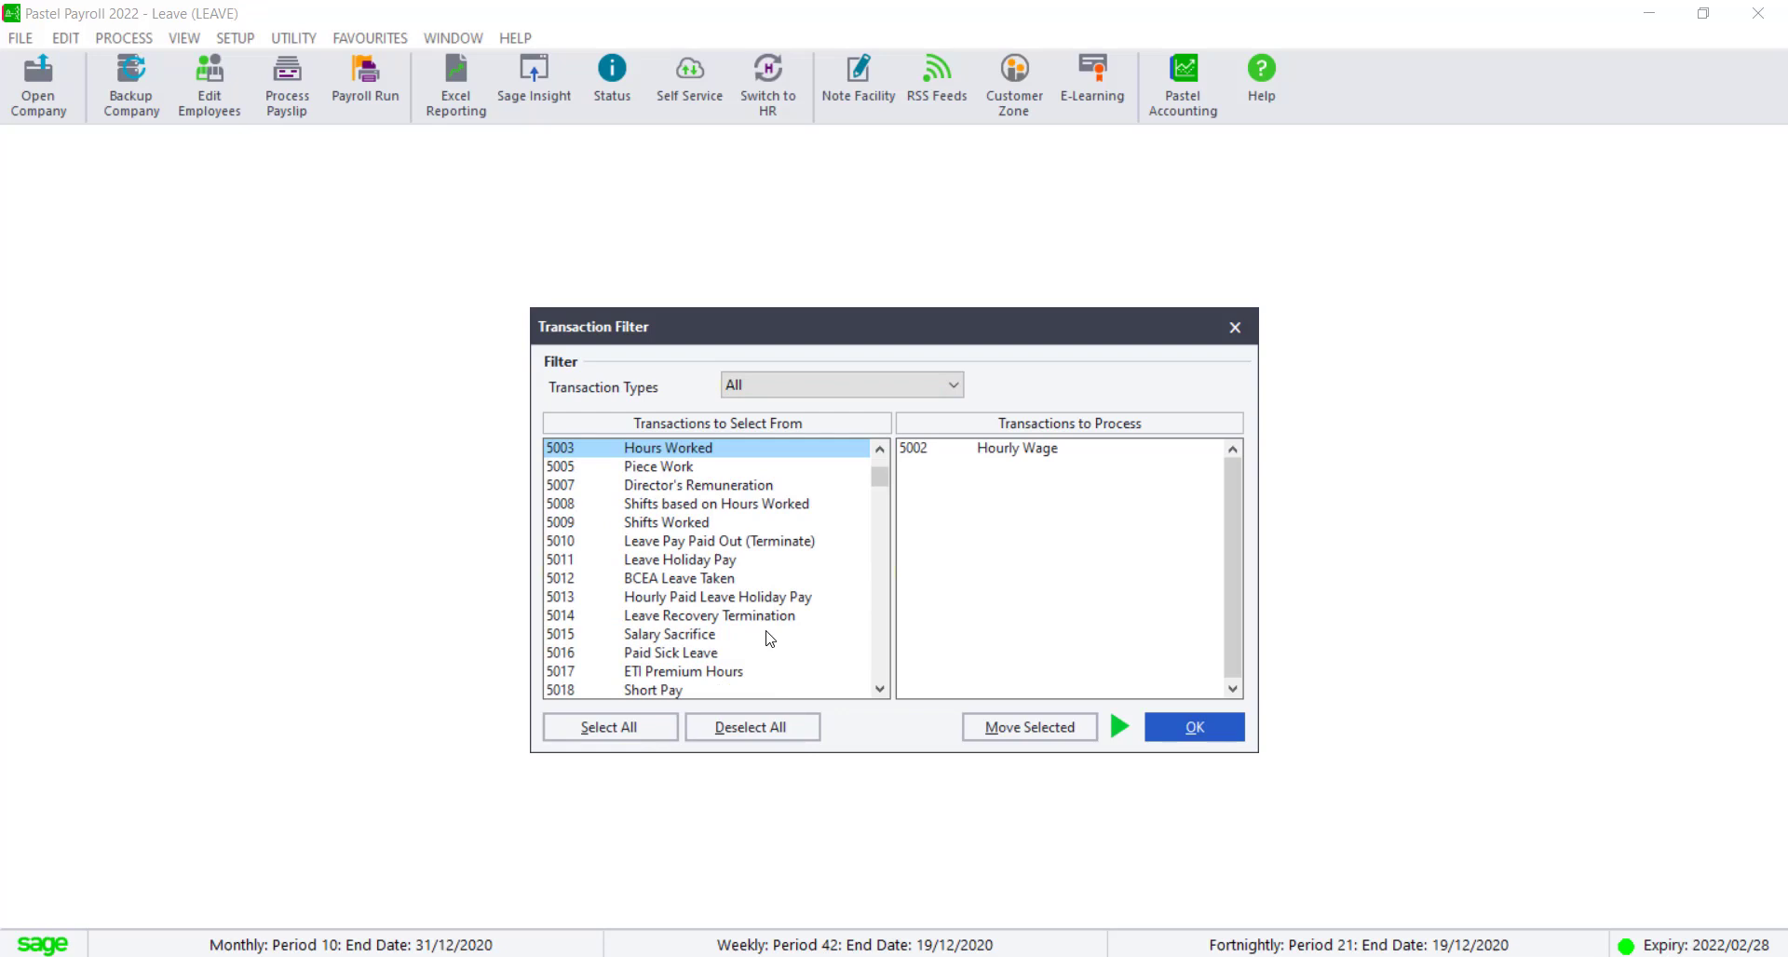
double_click(669, 653)
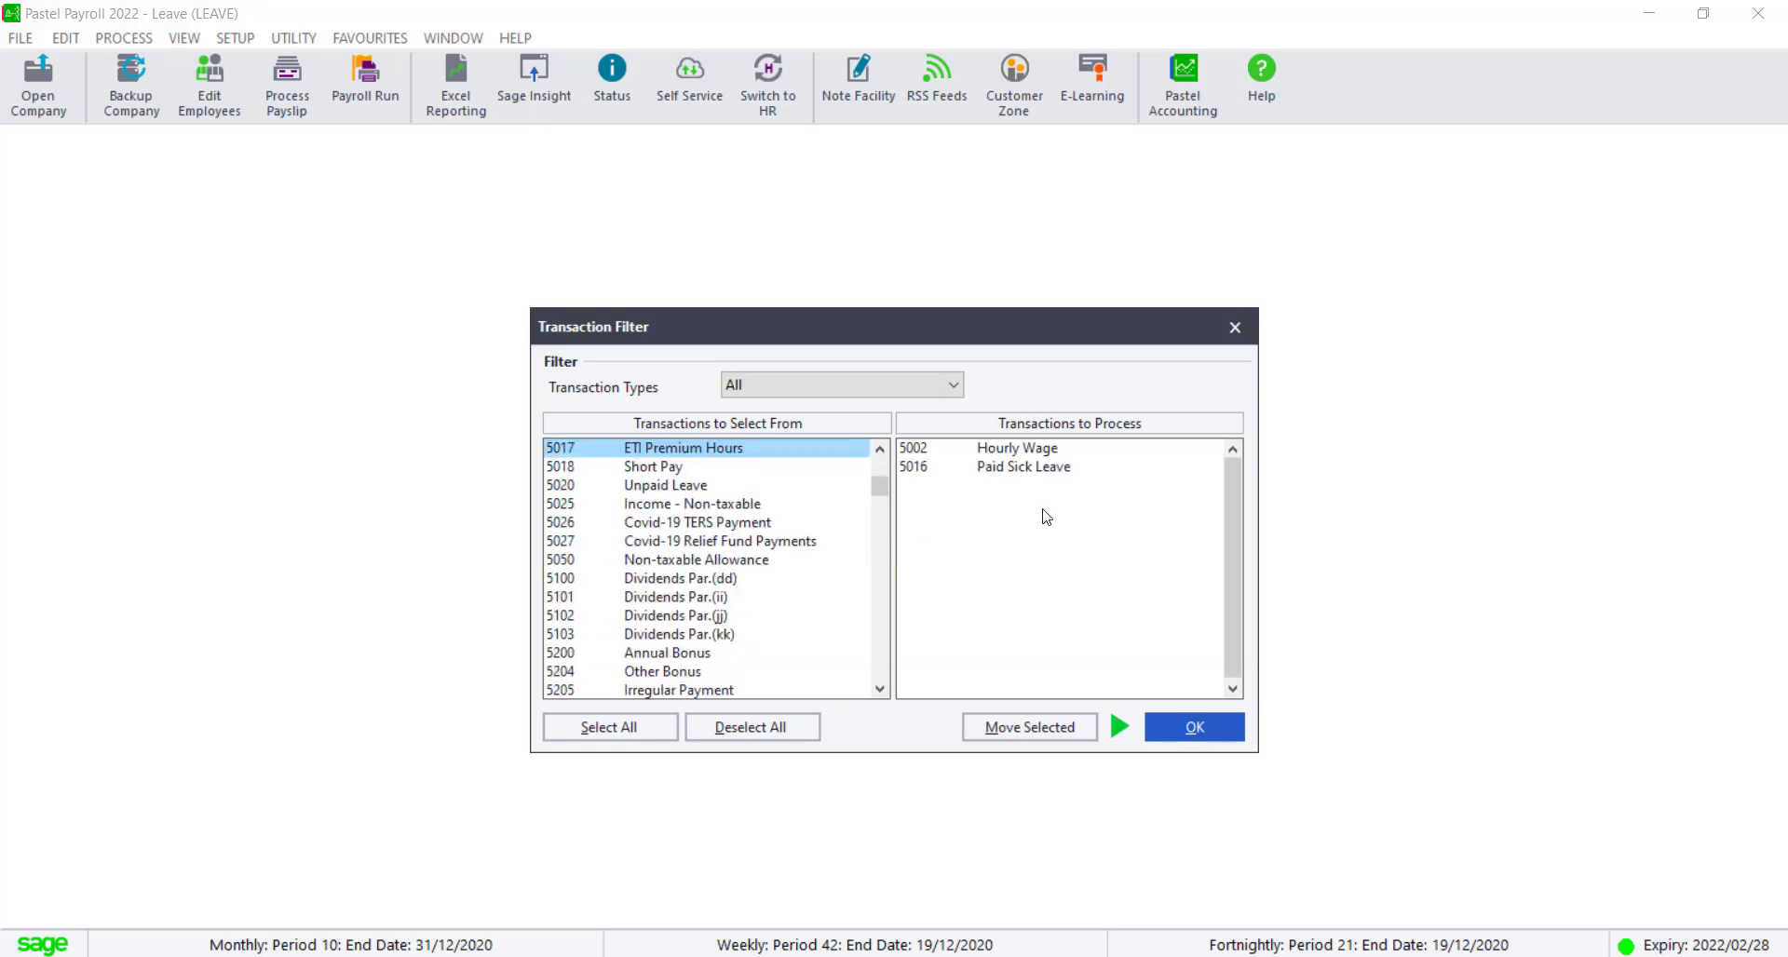
click(1162, 726)
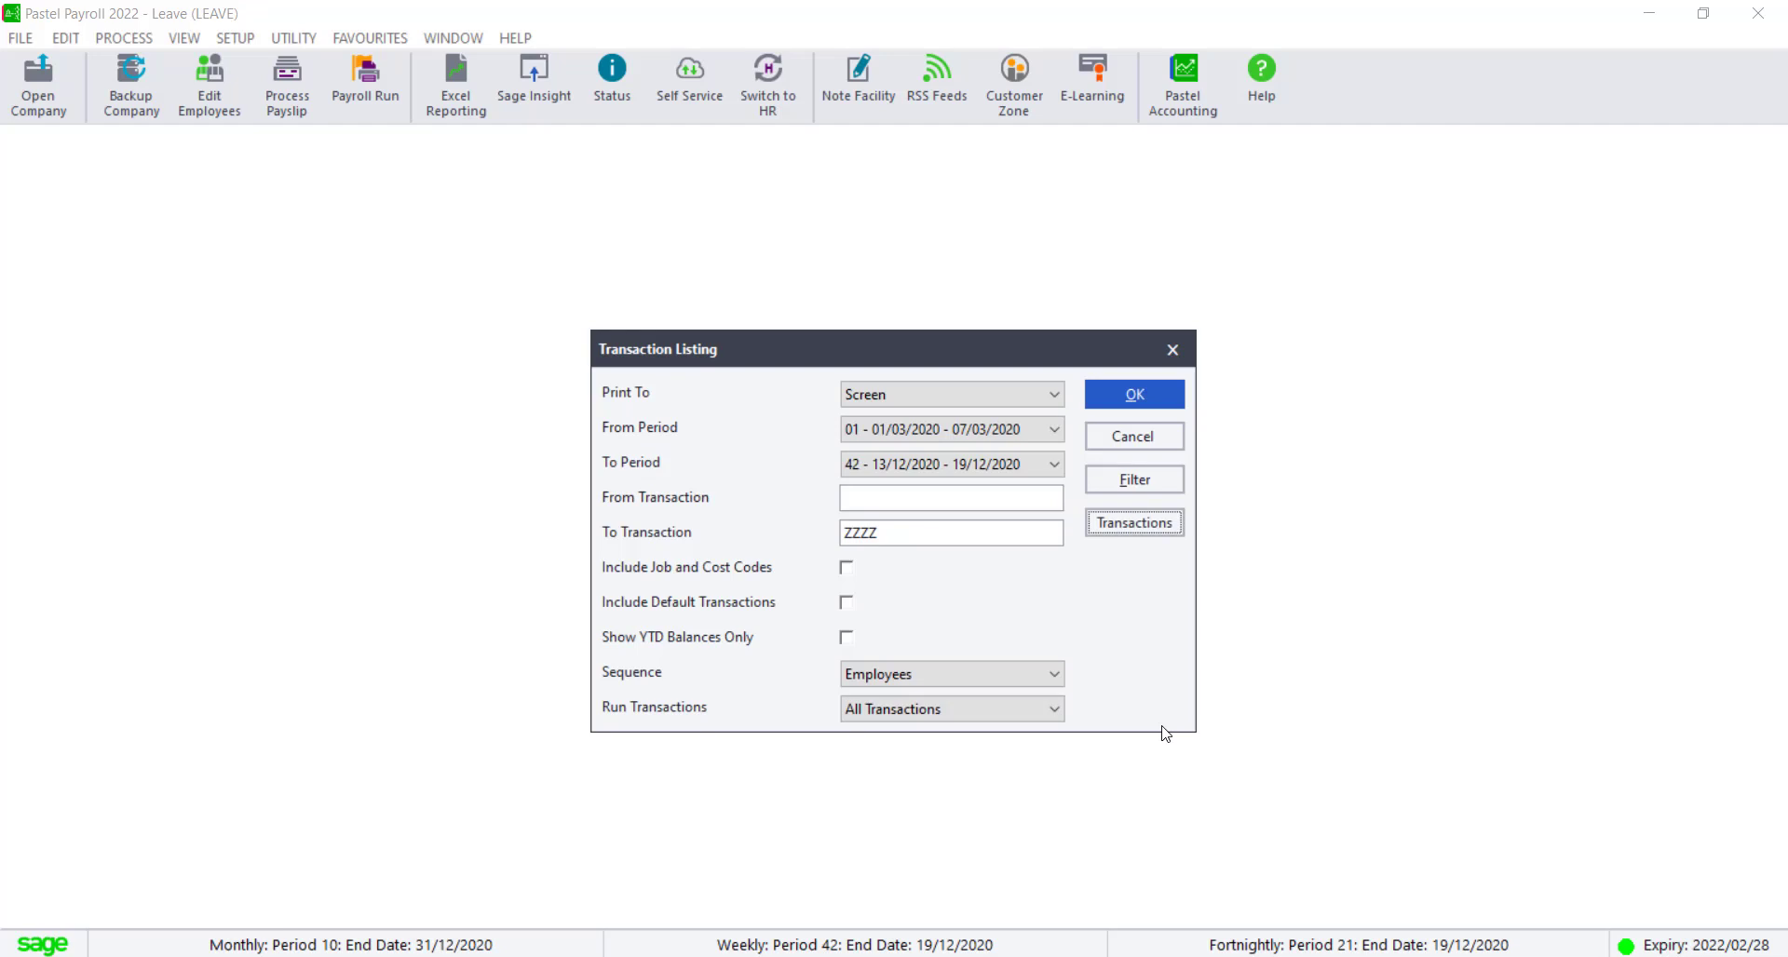
click(1135, 398)
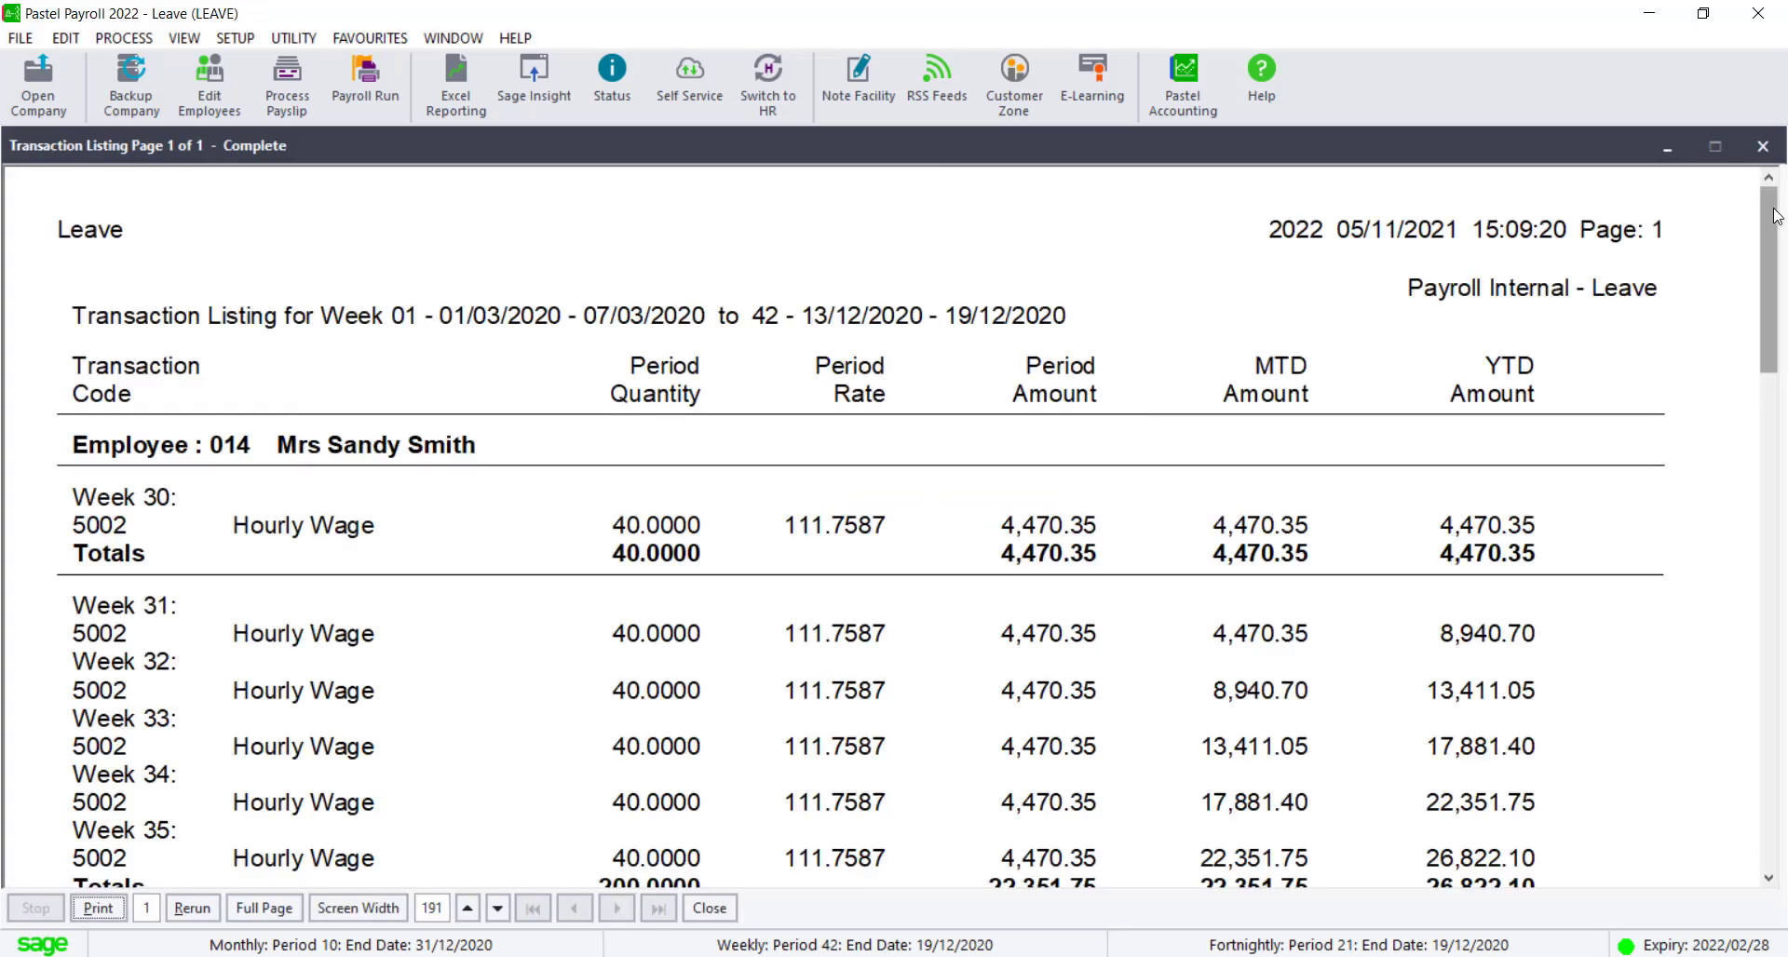
- Scroll through the Transaction Listing to check the weekly Hourly Wage totals (520 hours, 57,108.72)
drag(1777, 216, 1774, 258)
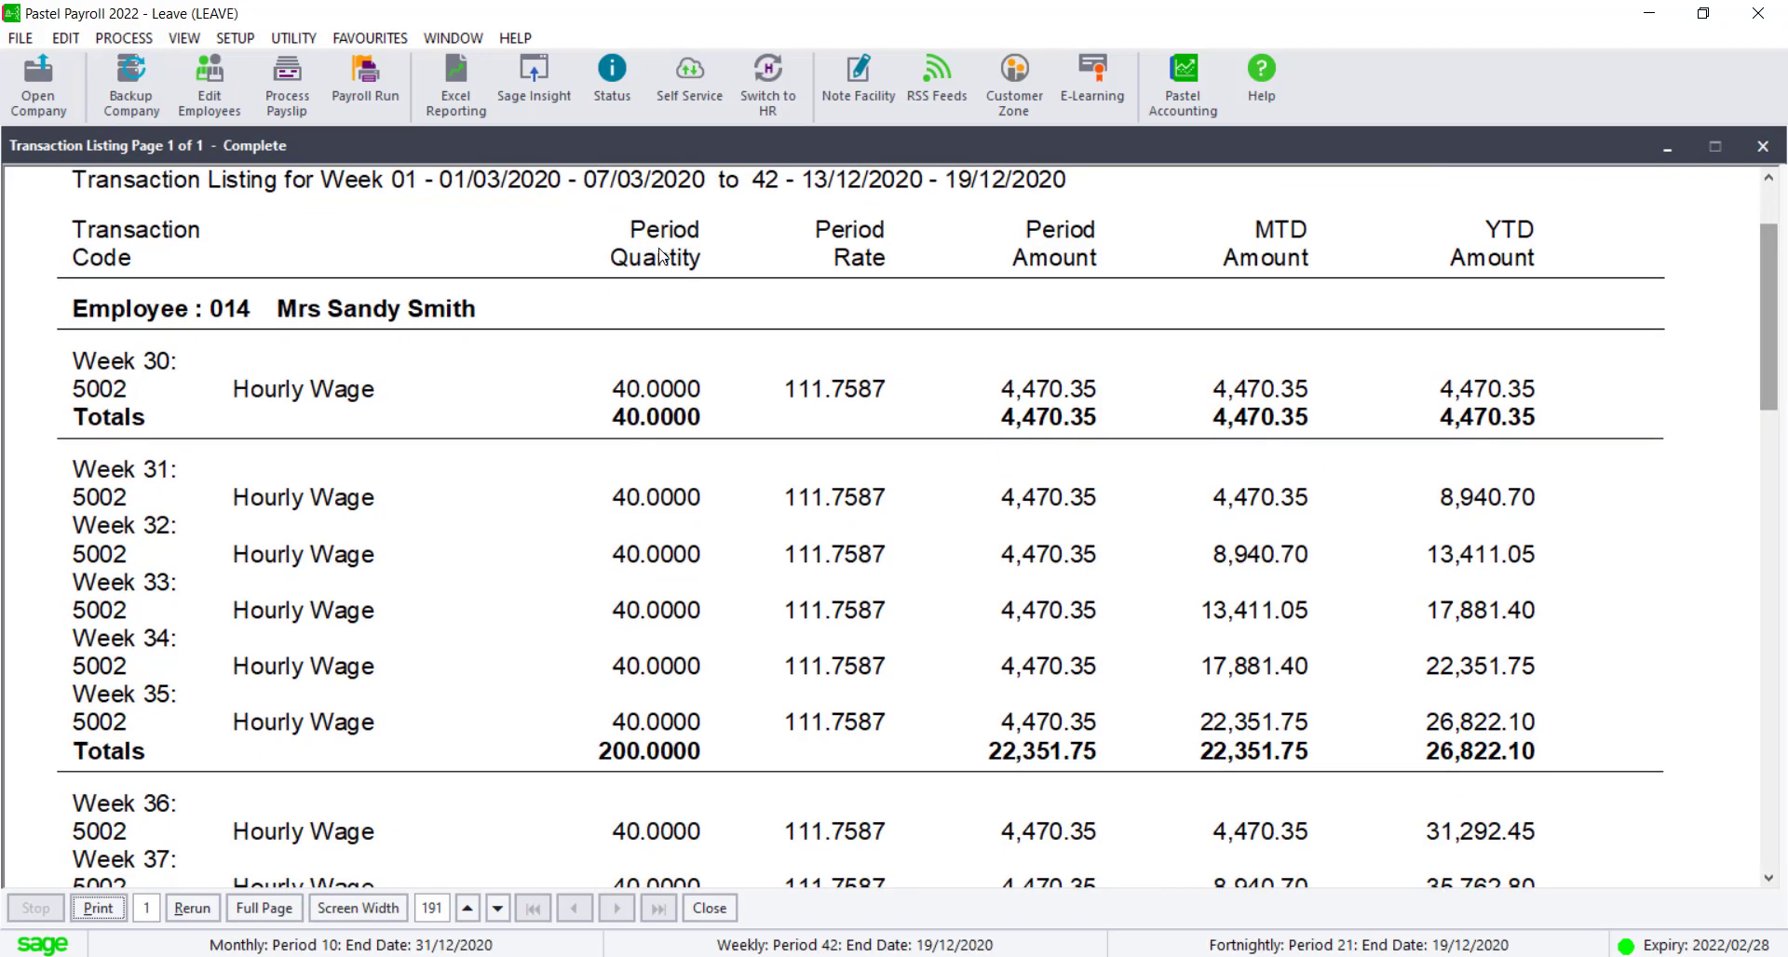
drag(1774, 296, 1774, 457)
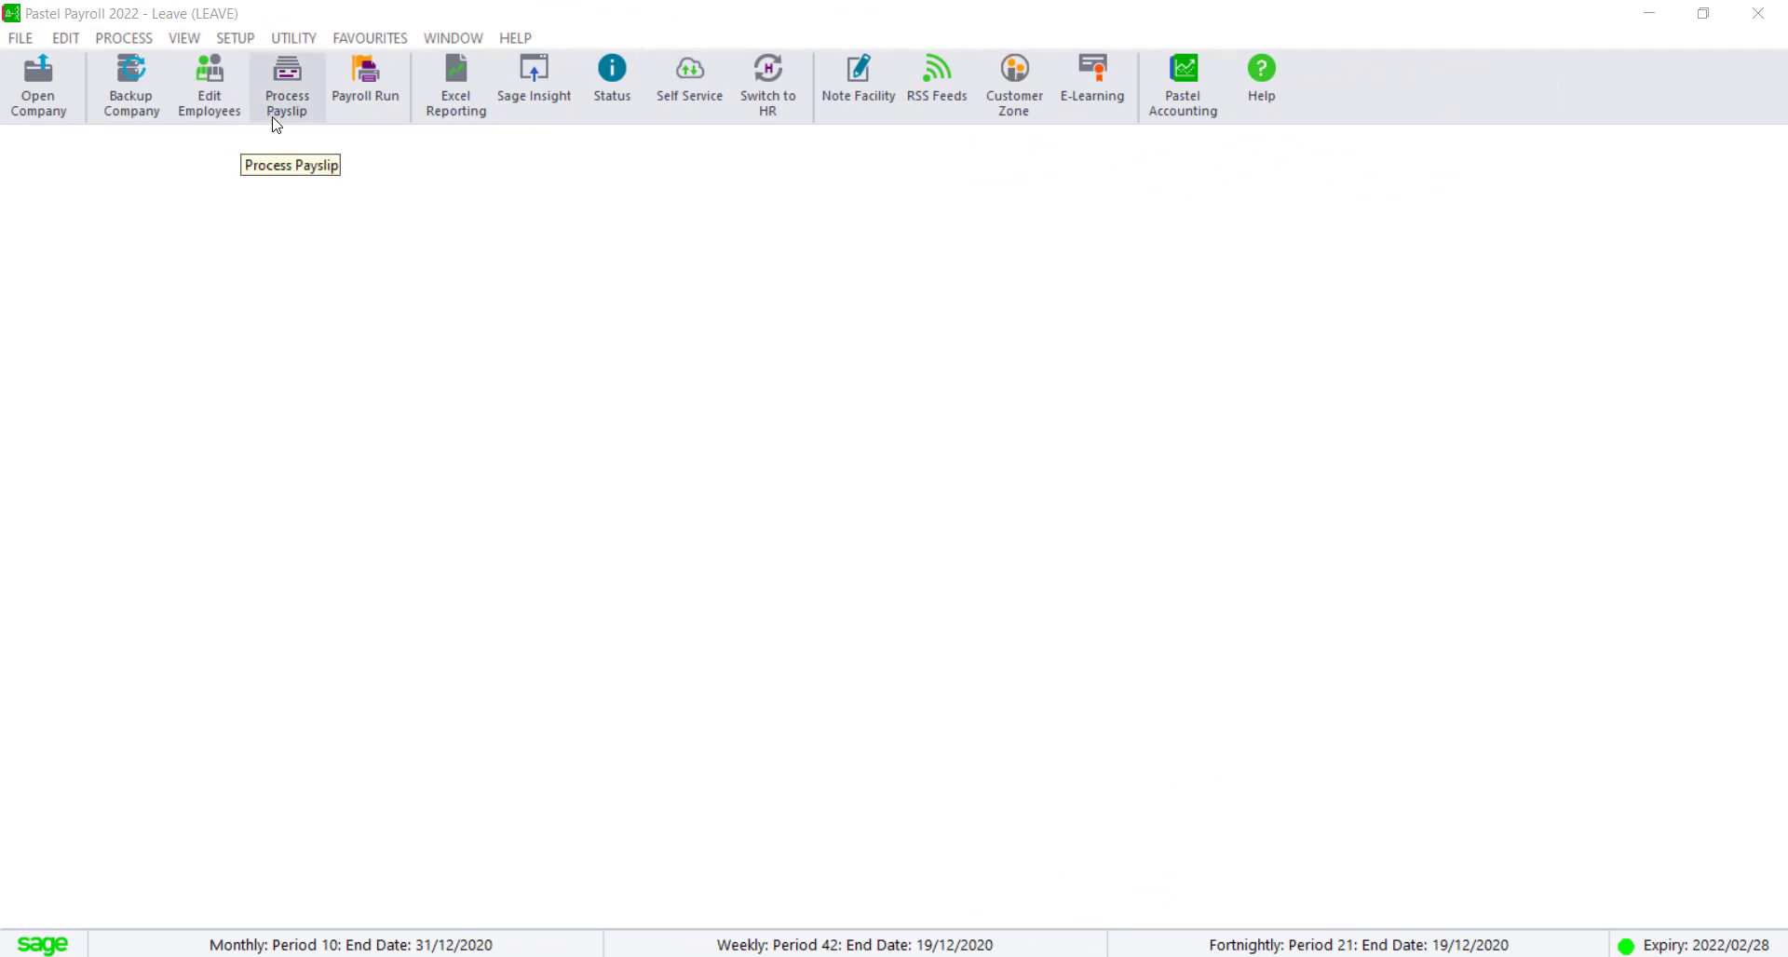
- Reopen employee 014's payslip Income transactions and select the Shifts Worked 5009 line
click(277, 124)
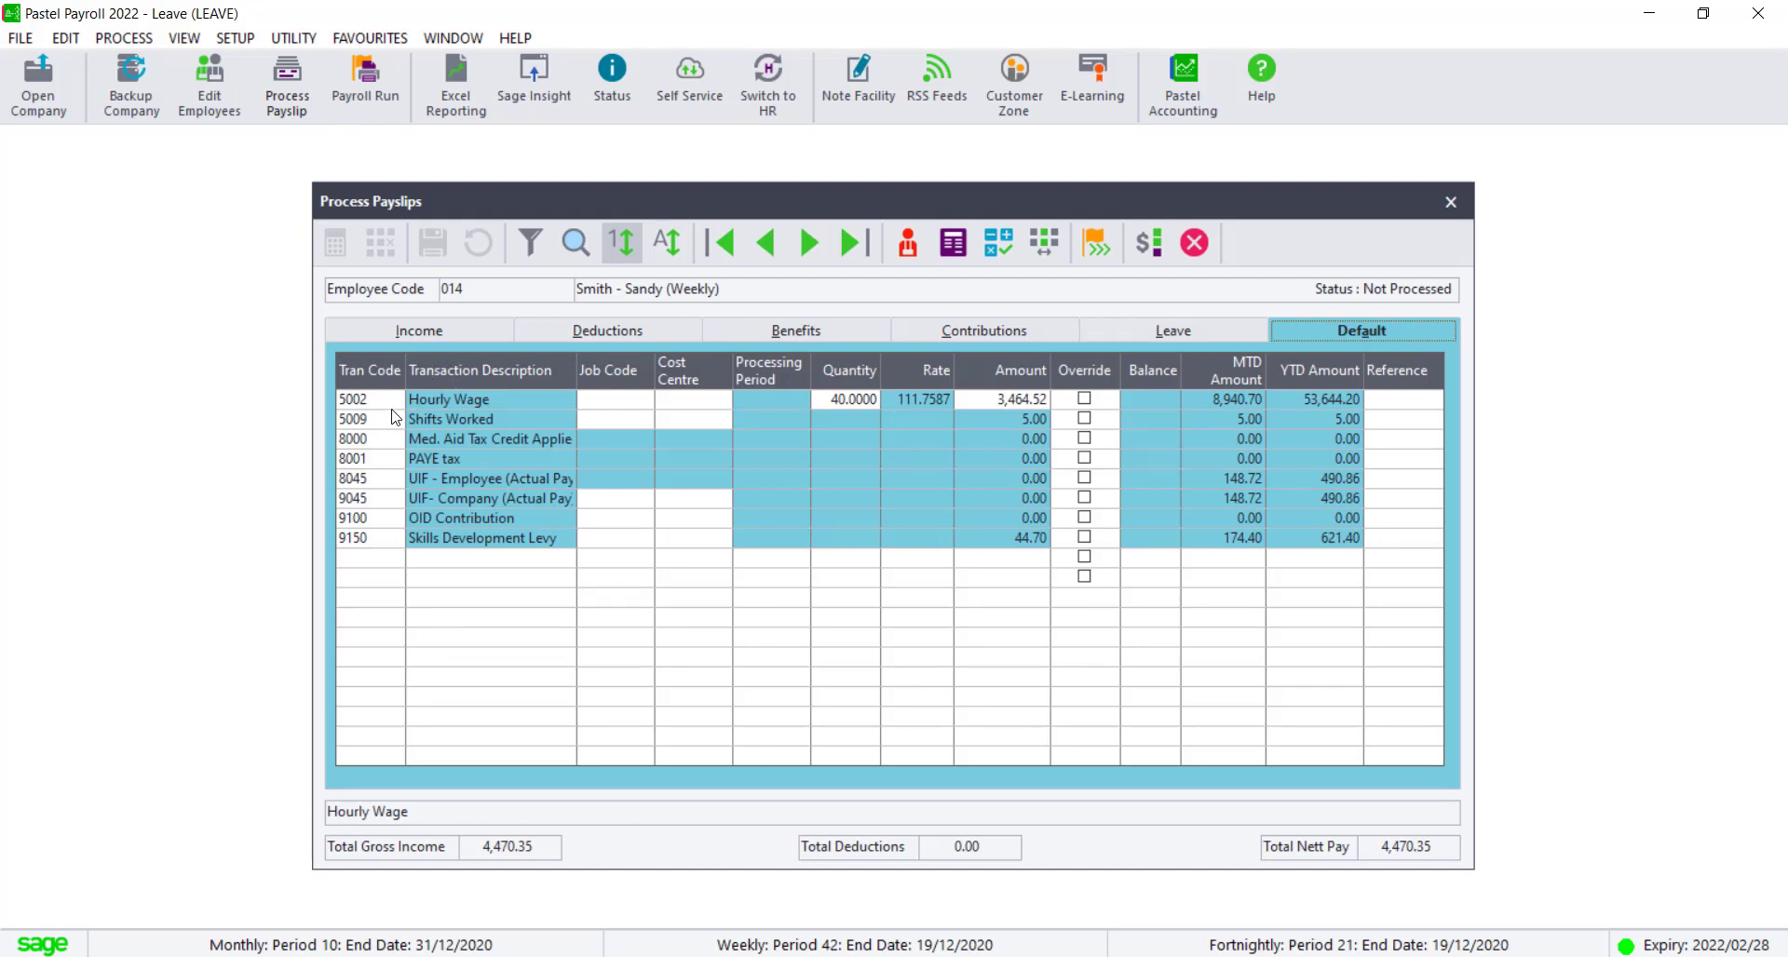
click(417, 332)
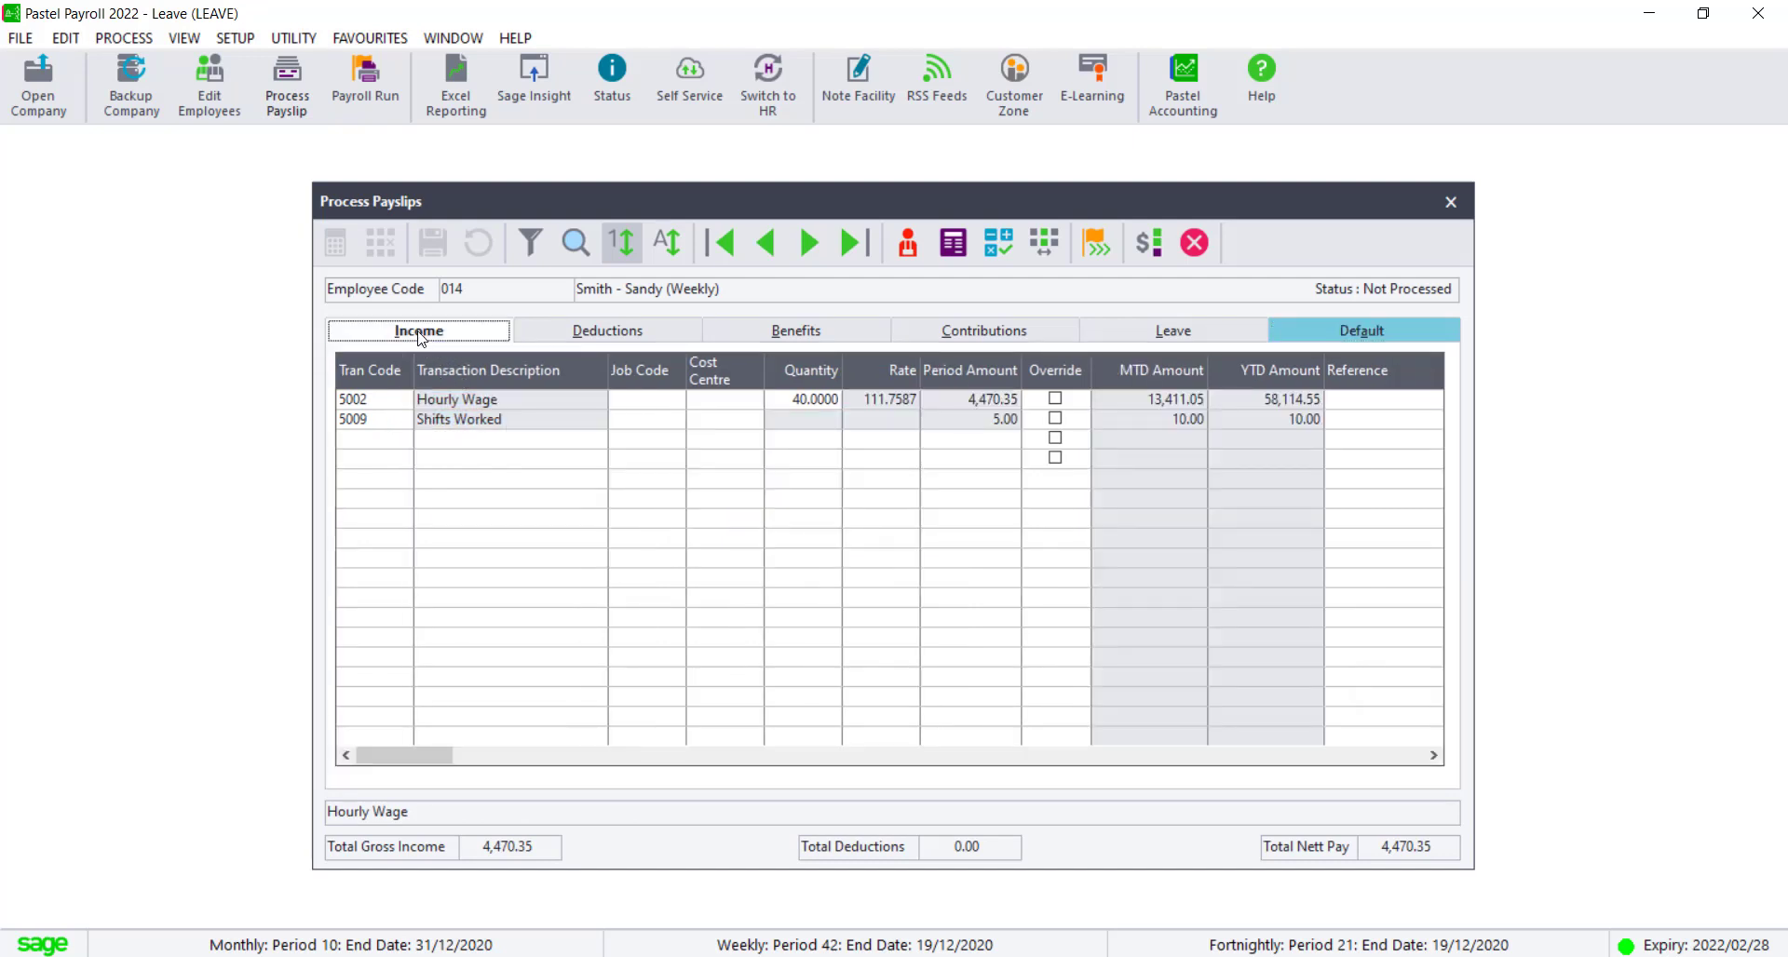
click(382, 421)
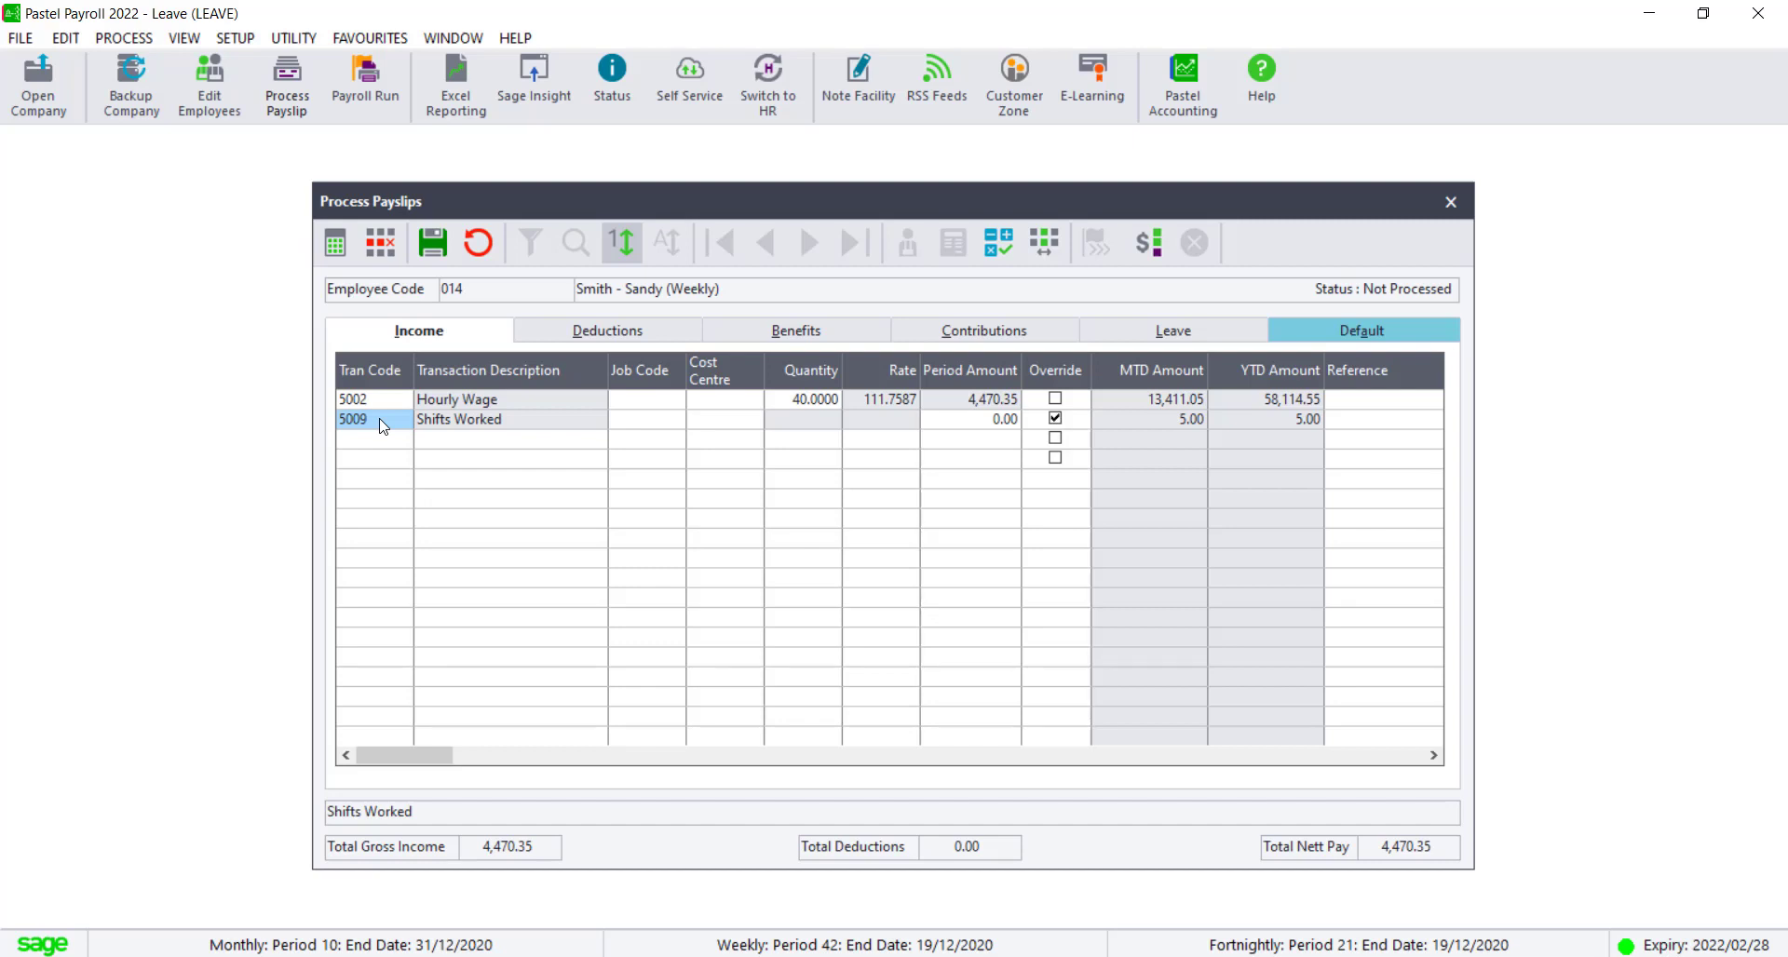
- Enter 62 as the Shifts Worked 5009 period amount, bringing YTD to 67.00, and save
click(973, 425)
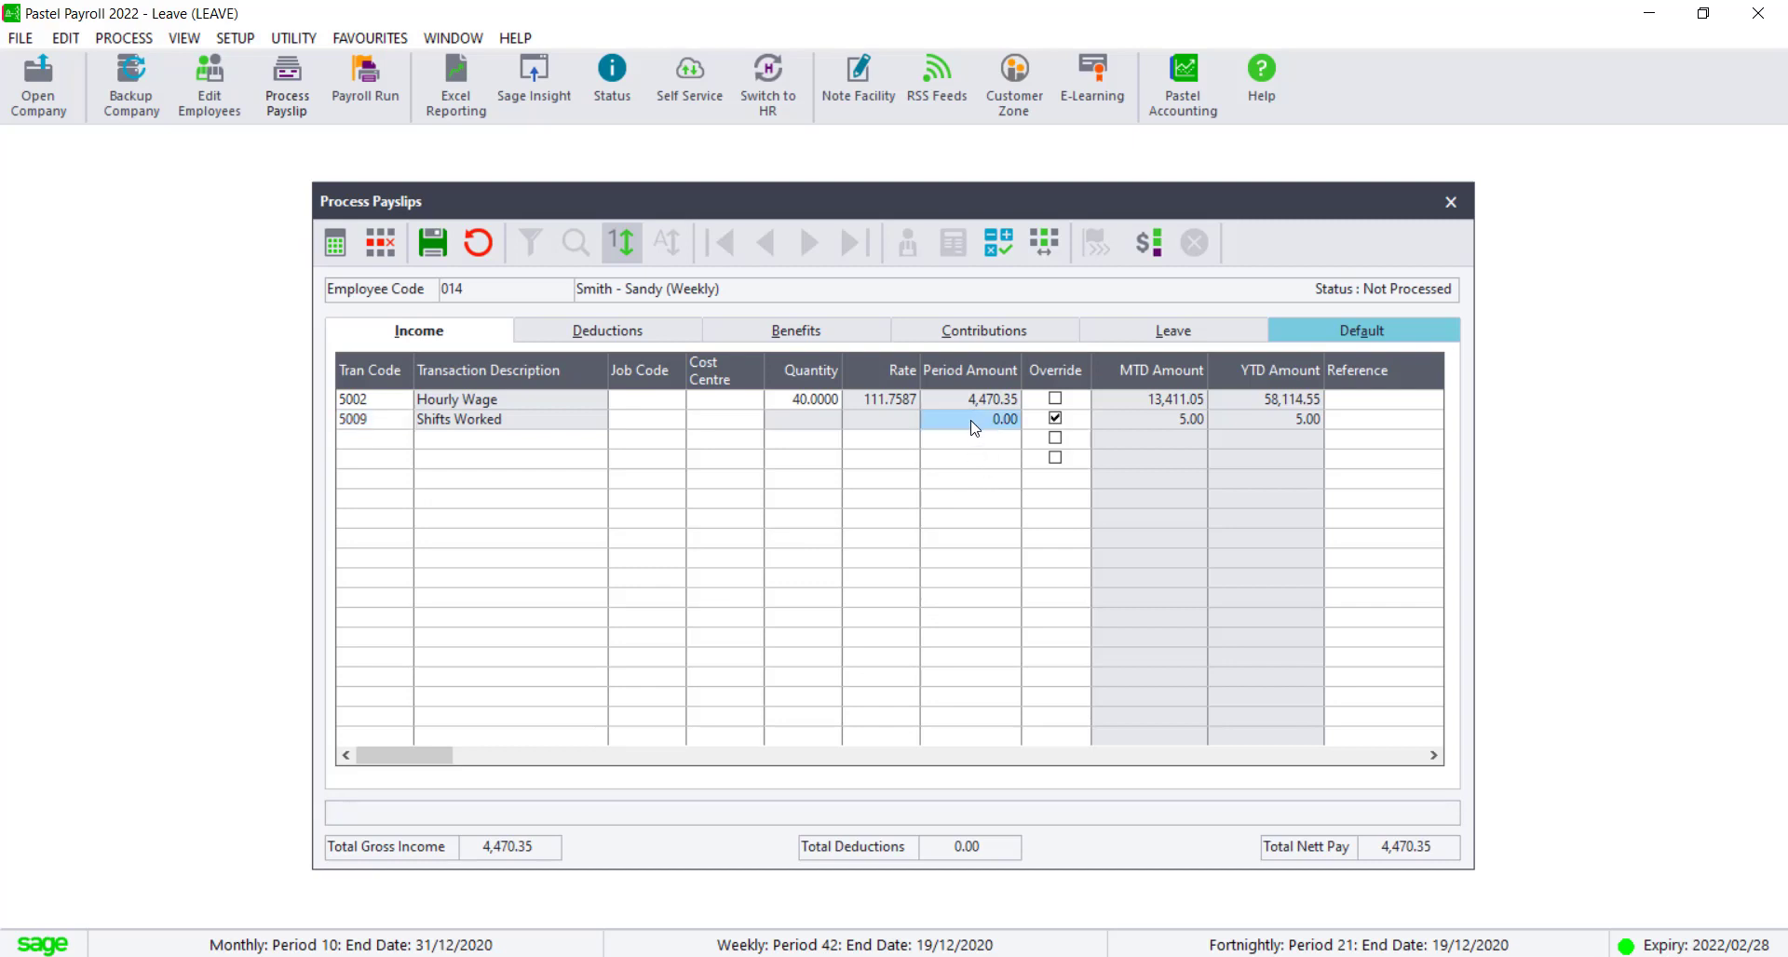
text(62)
key(Tab)
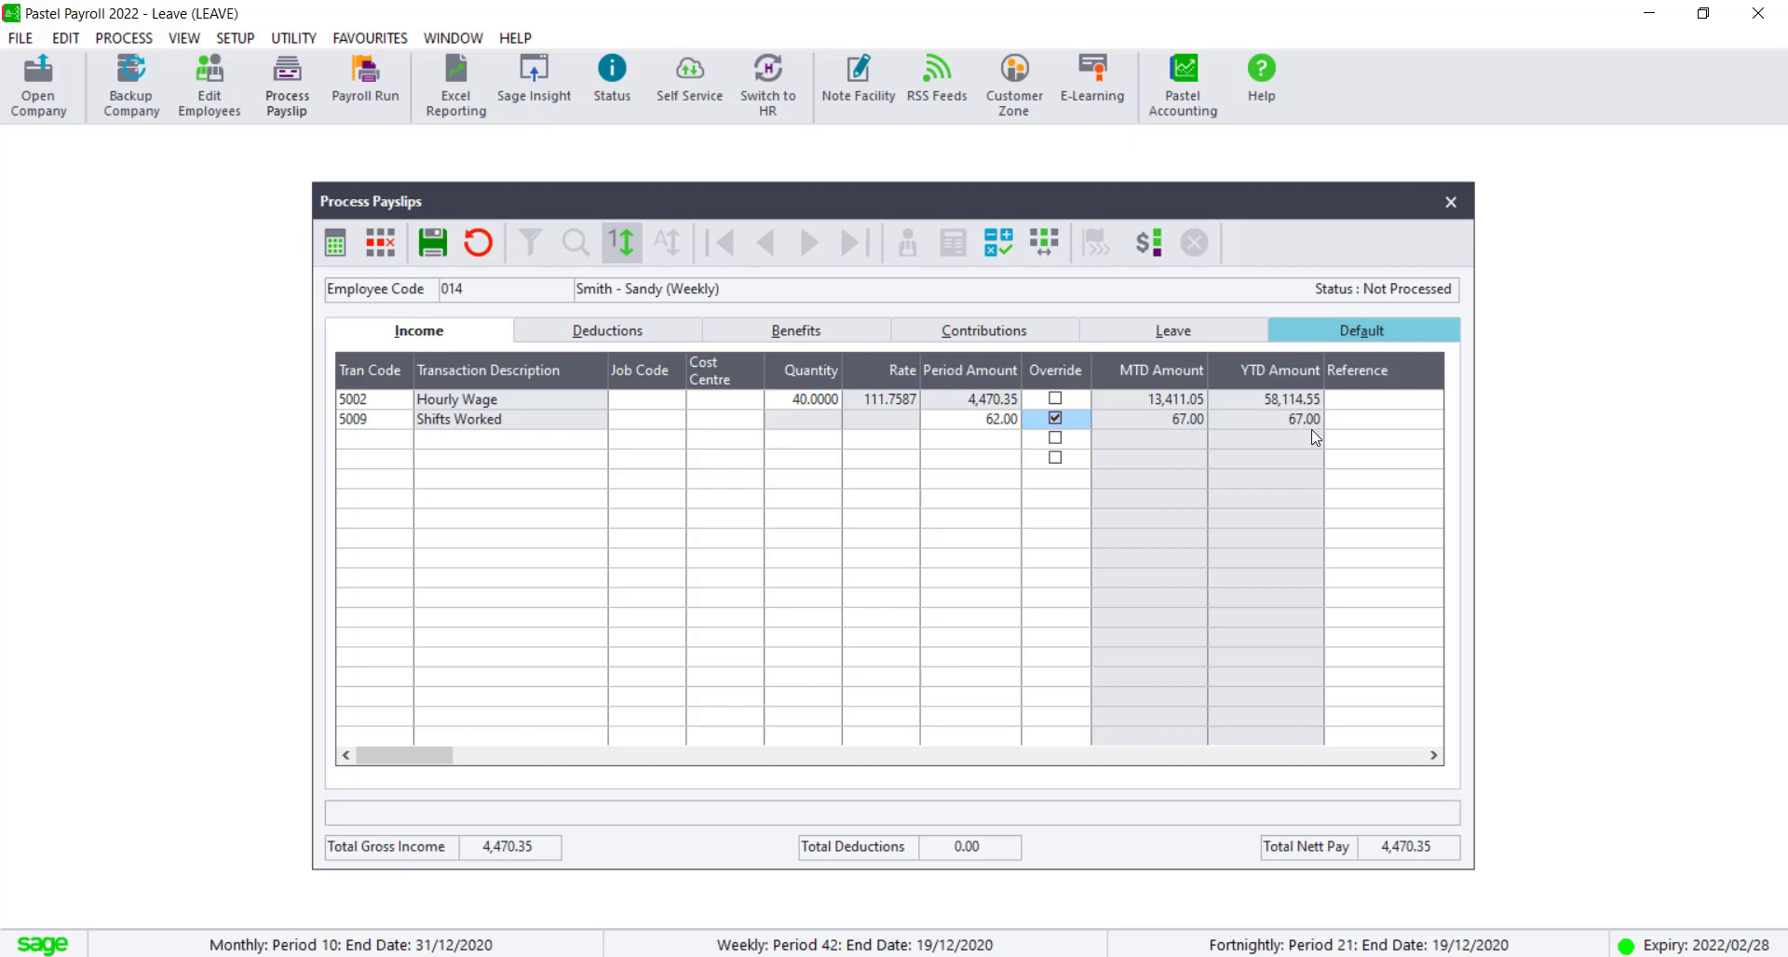
click(432, 242)
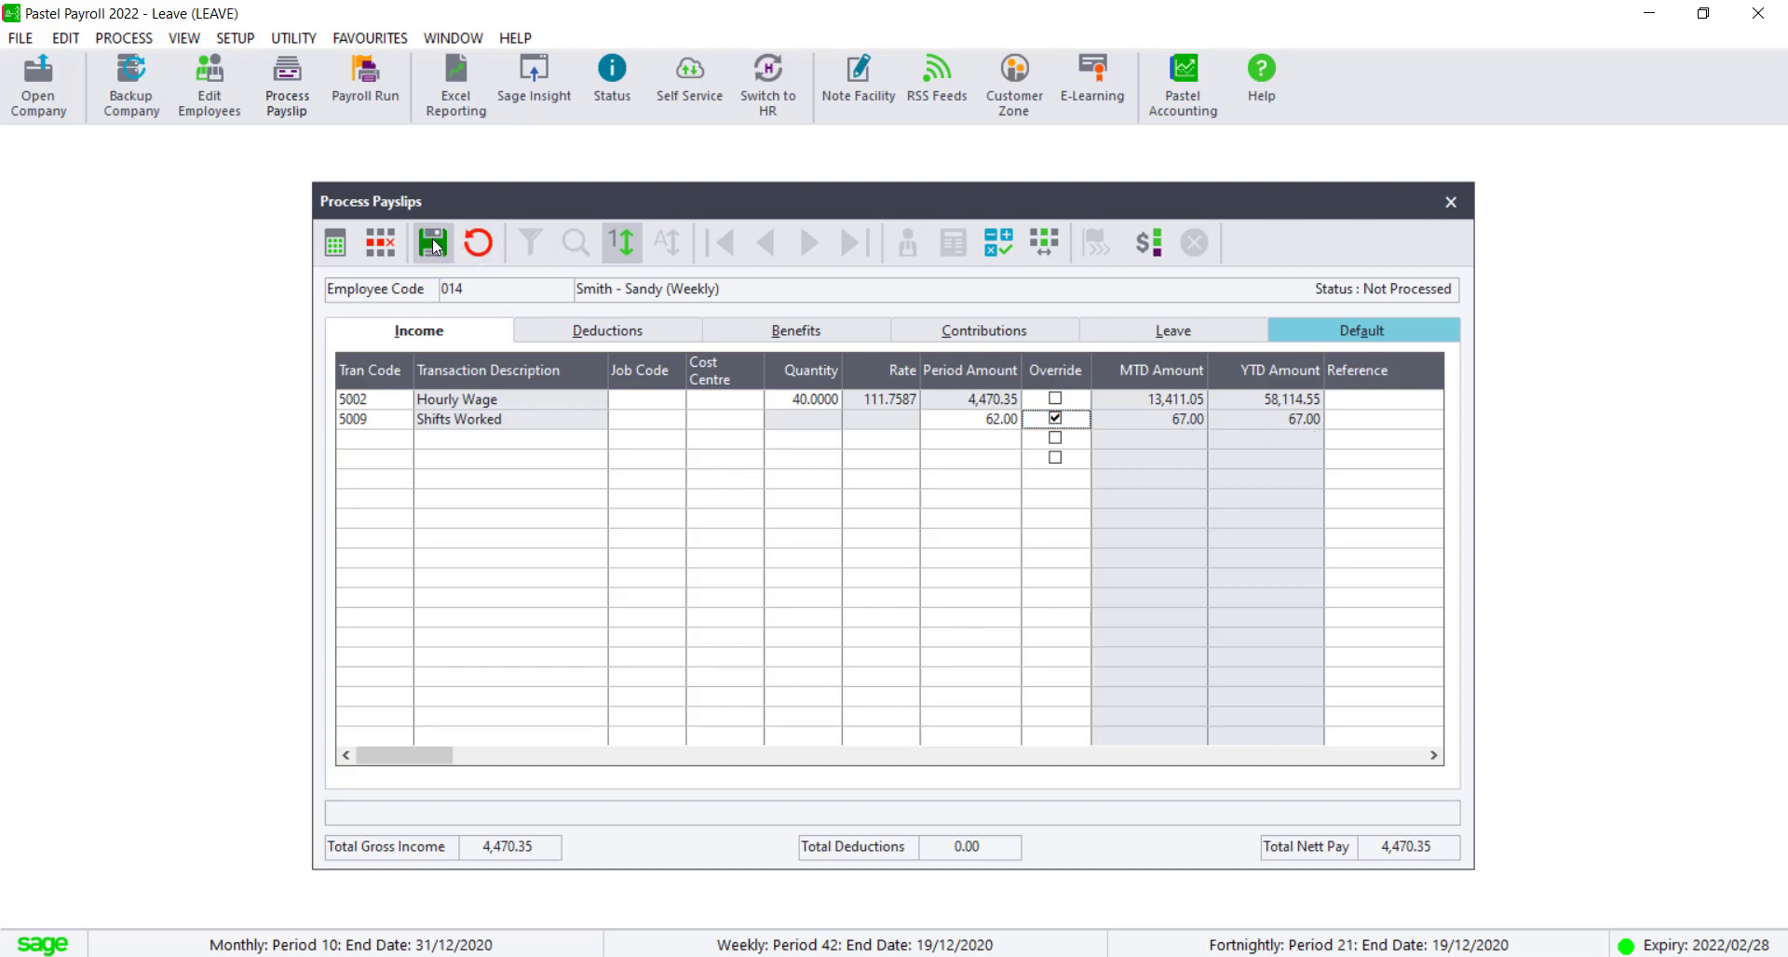